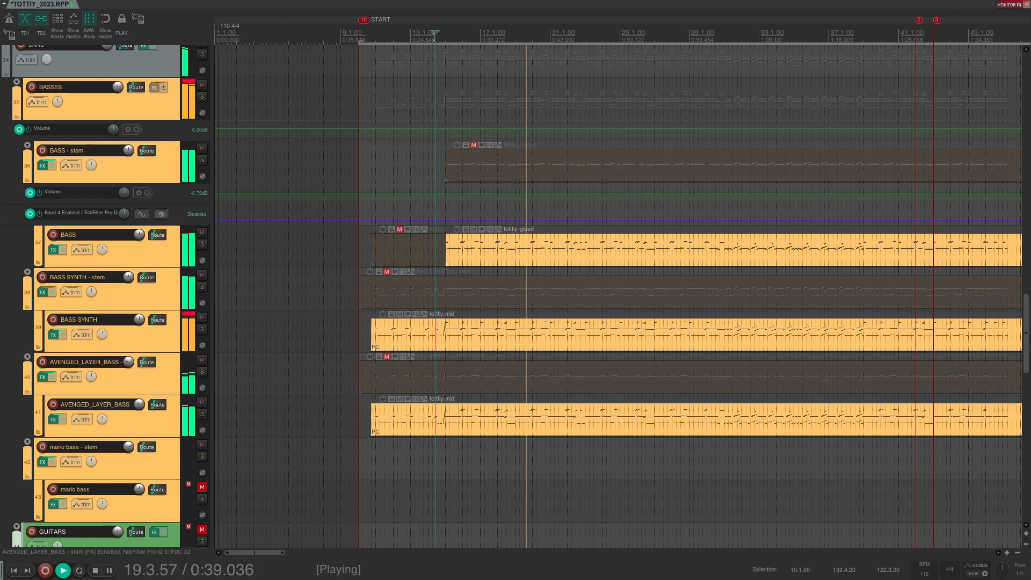
Stop playback and isolate the dry bass by muting the BASS SYNTH and AVENGED_LAYER_BASS stems and bypassing the BASS - stem effects.
key("space")
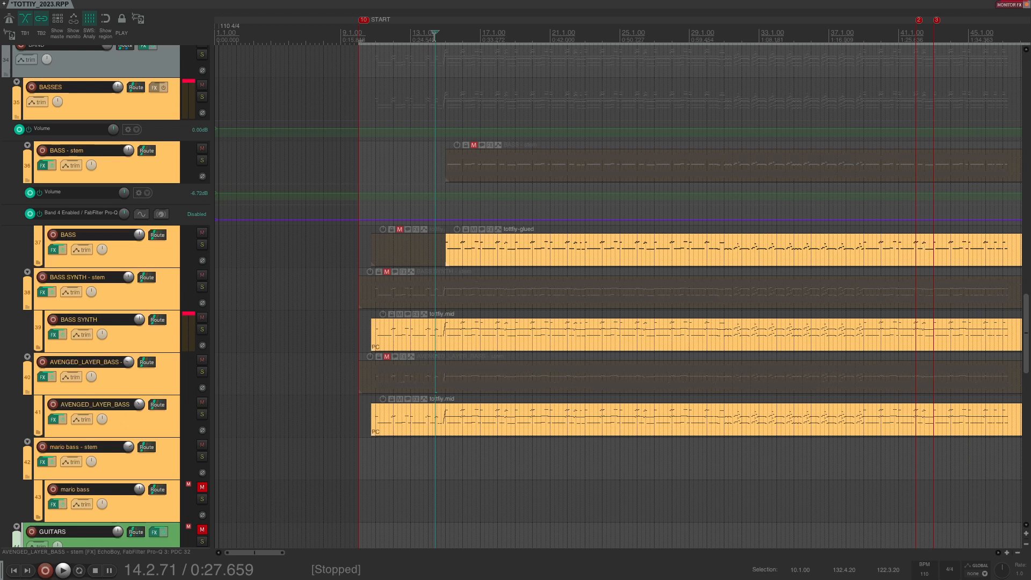
scroll(434, 36, "right", 2)
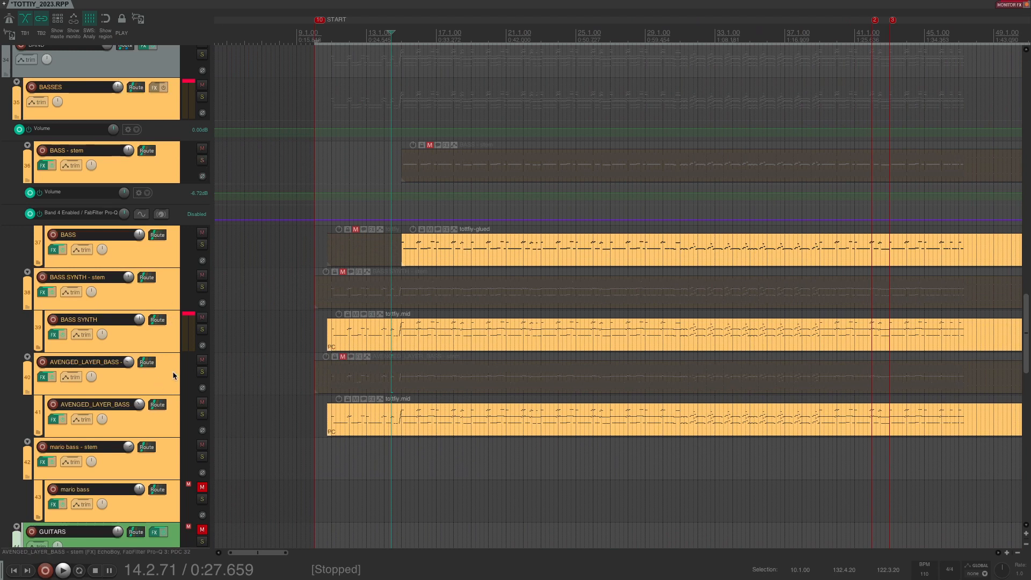
left_click(202, 359)
left_click(202, 275)
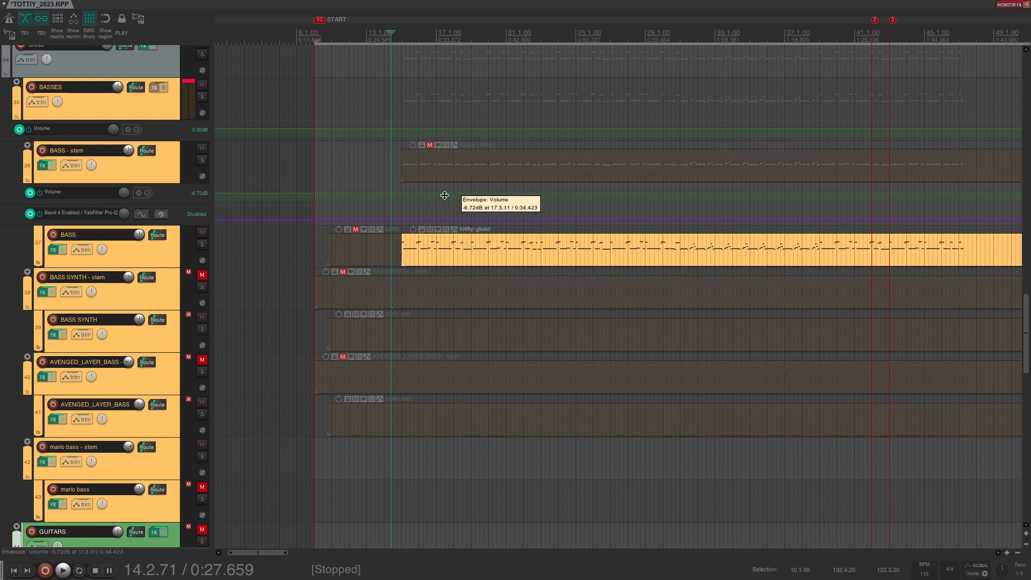
left_click(53, 166)
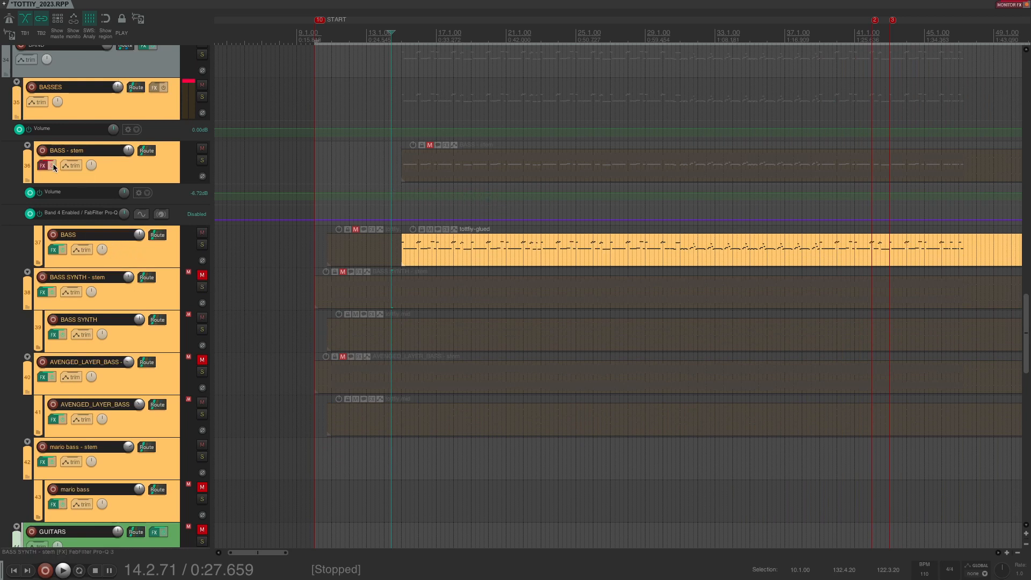
Open the Kontakt Funk Bass instrument in the BASS track's effects chain and audition its sound with Saturn 2 bypassed.
left_click(53, 250)
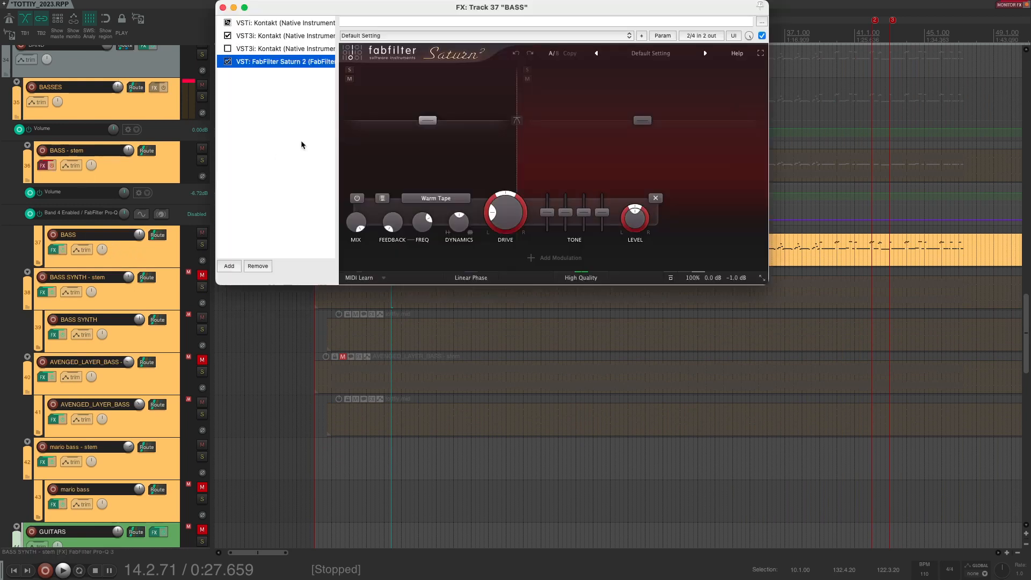
left_click(259, 36)
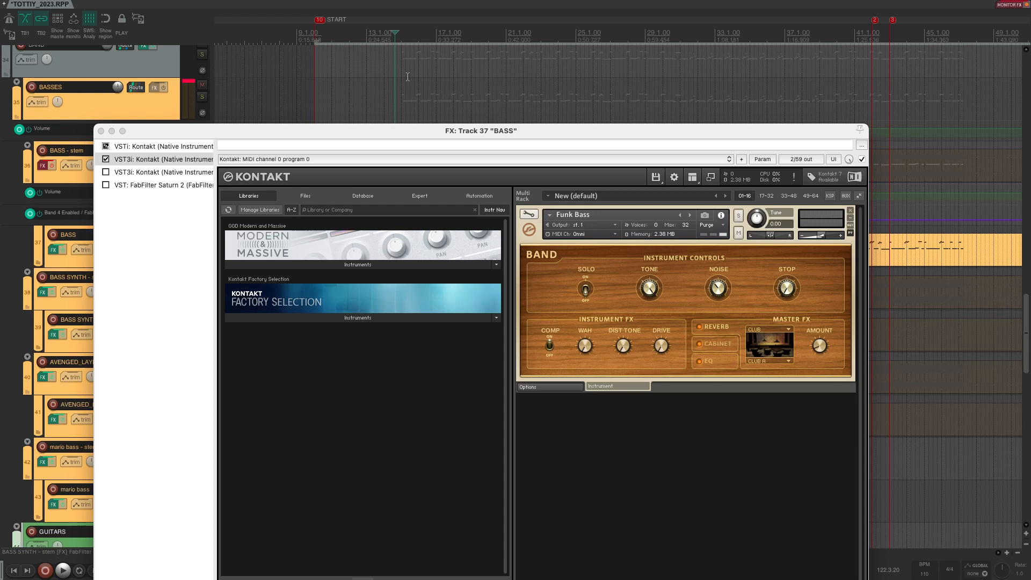
key("space")
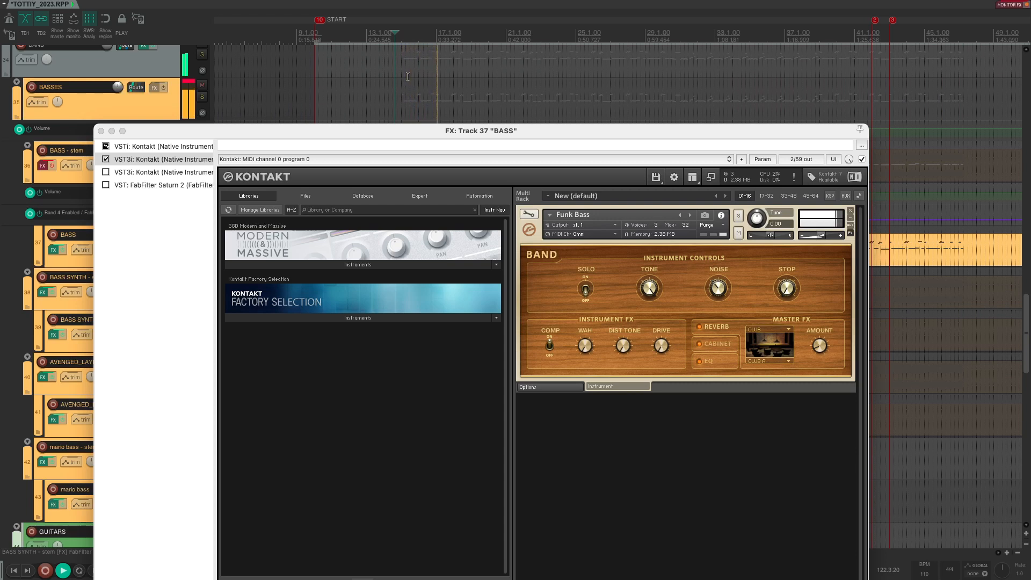
key("space")
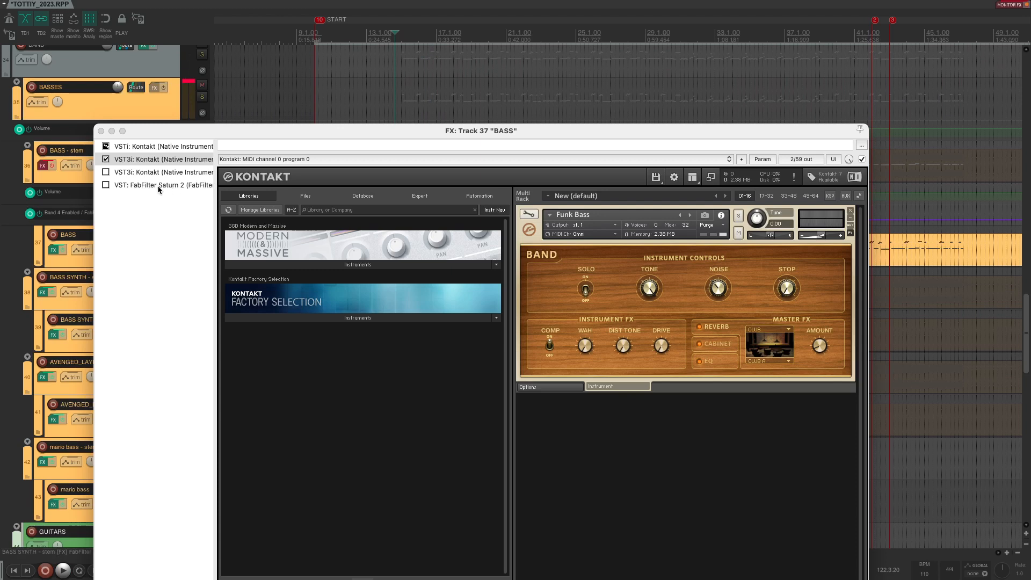
Examine the saturation style, drive and crossover frequency of both bands in the BASS track's FabFilter Saturn 2.
left_click(157, 186)
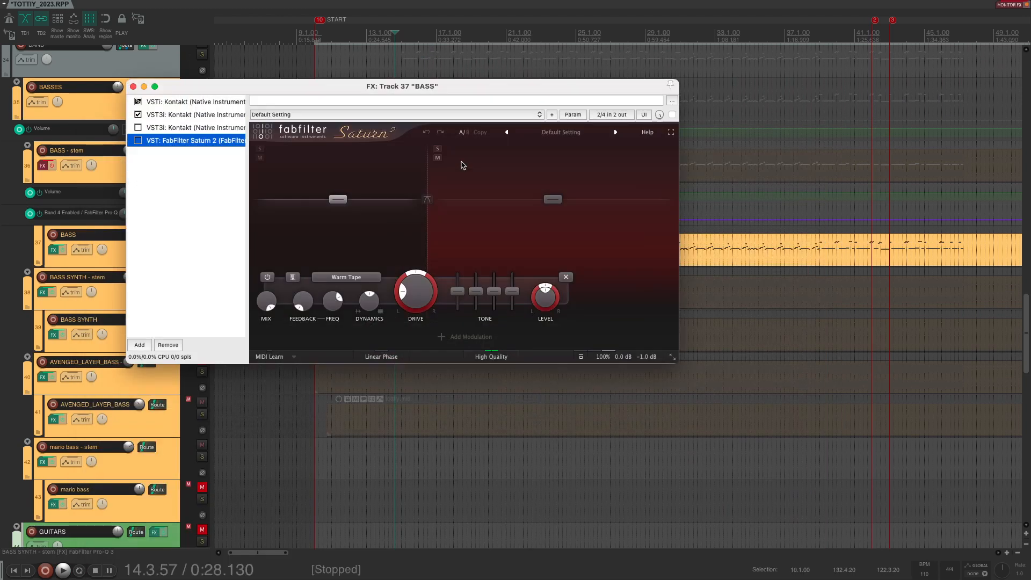
left_click(361, 189)
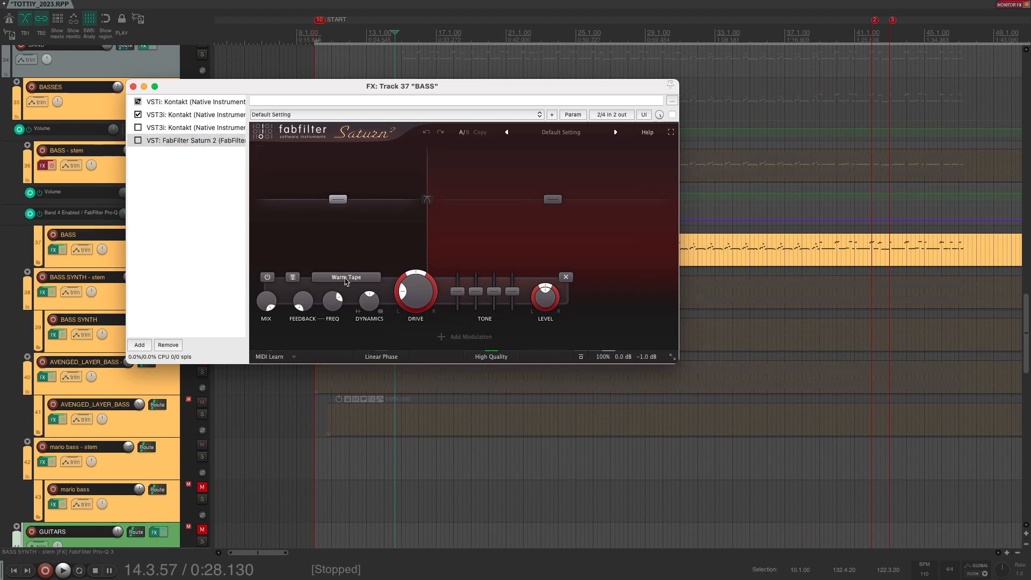
mouse_move(416, 297)
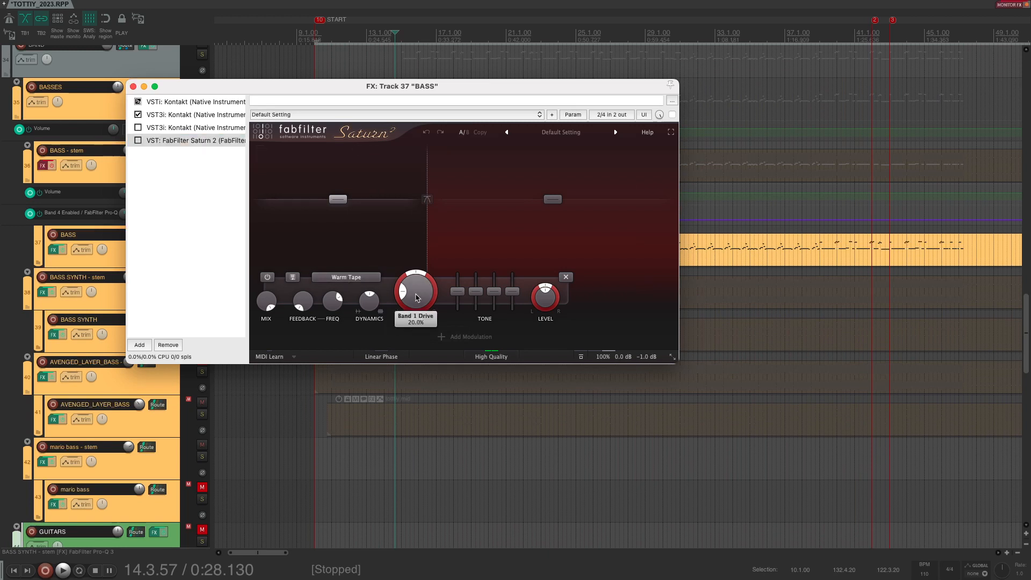
mouse_move(426, 242)
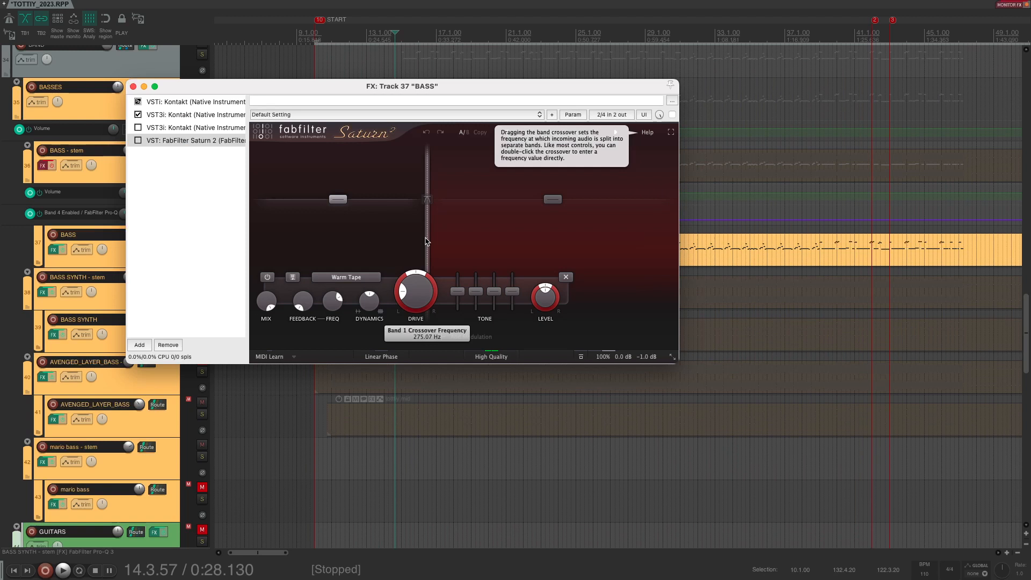
left_click(543, 224)
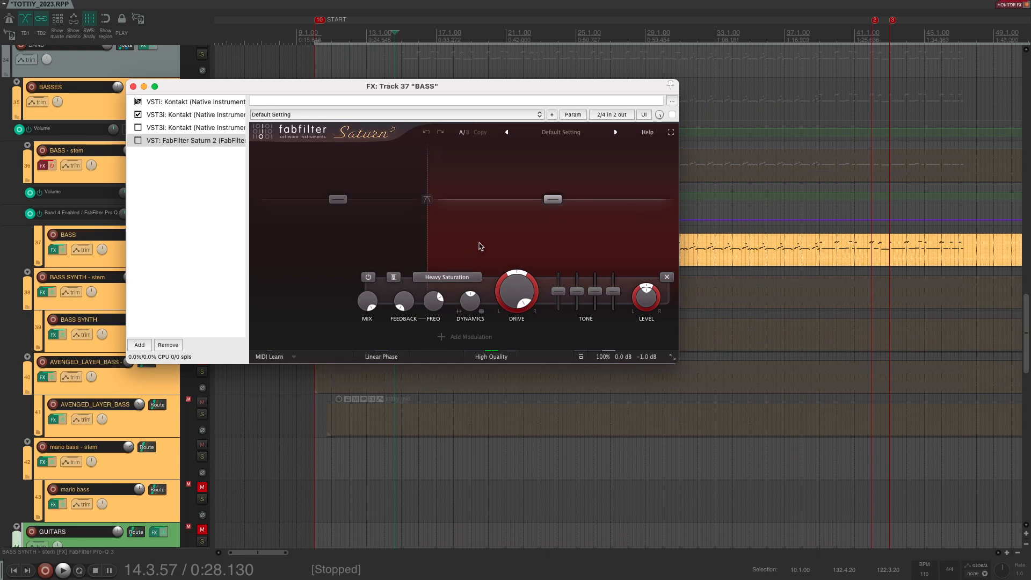
mouse_move(513, 290)
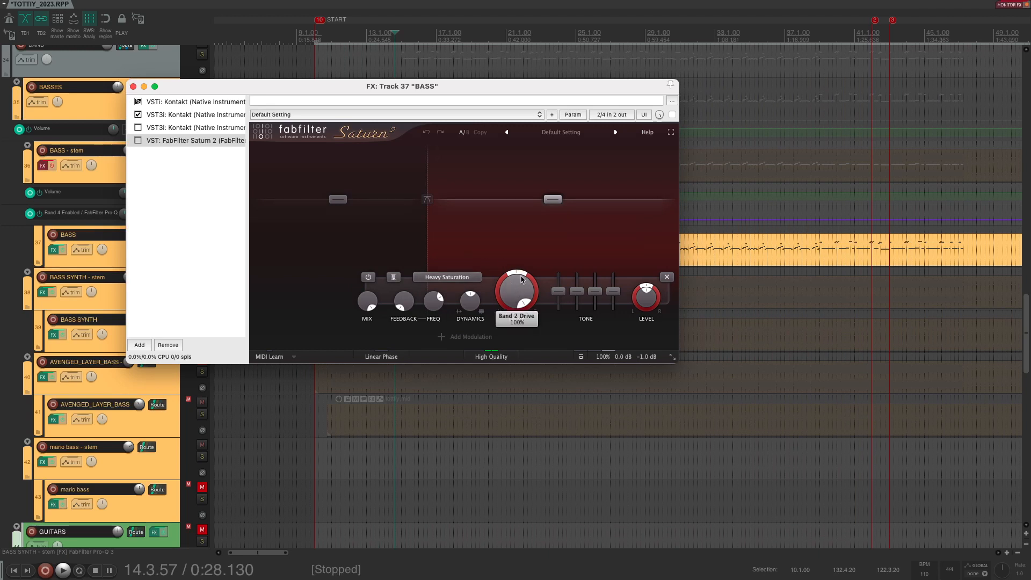
mouse_move(427, 231)
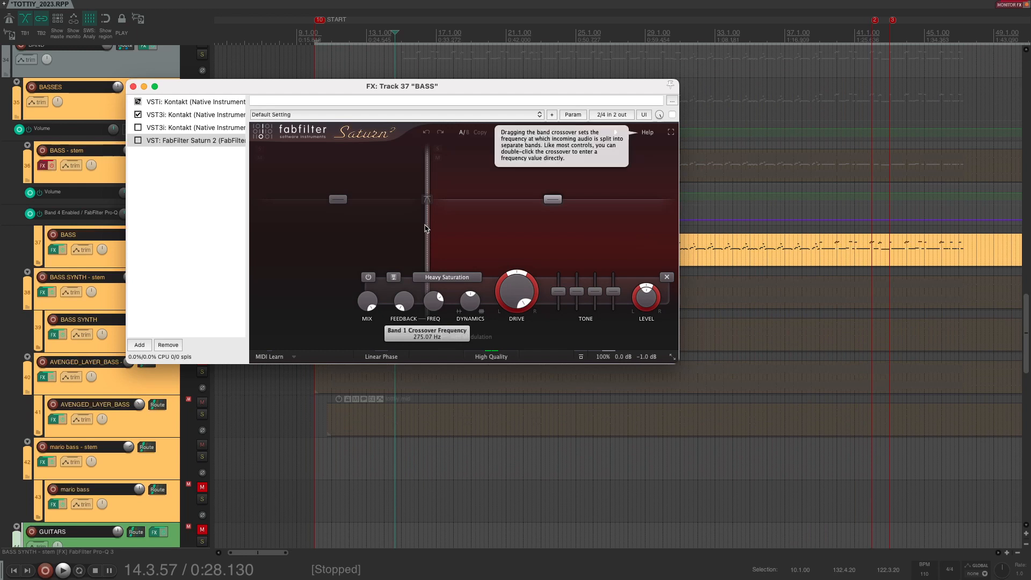
Enable Saturn 2 on the BASS track and audition it in full, with the high band soloed, and with the low band soloed.
left_click(138, 140)
key("space")
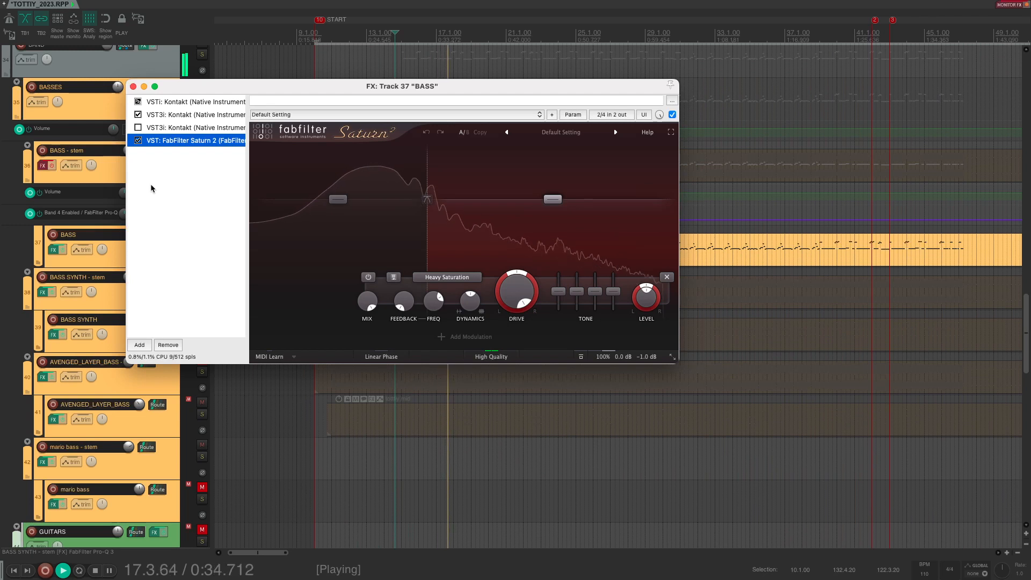
scroll(151, 187, "right", 1)
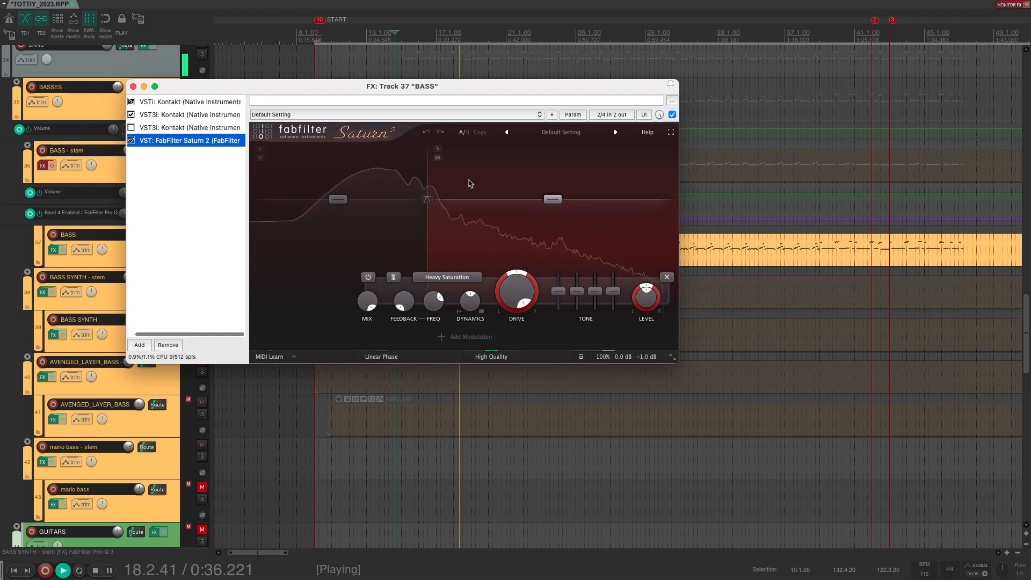
left_click(437, 149)
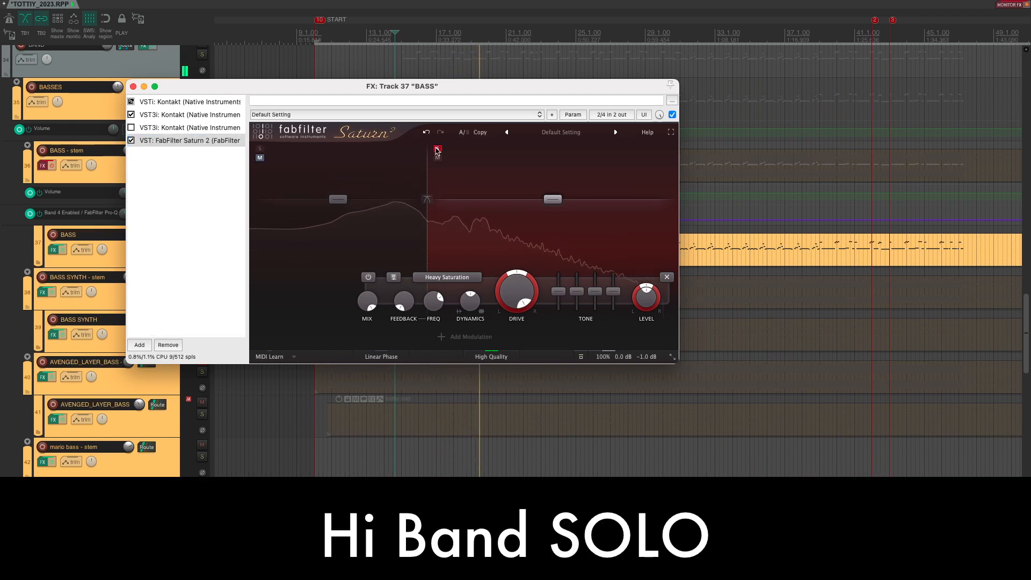
left_click(437, 150)
left_click(260, 149)
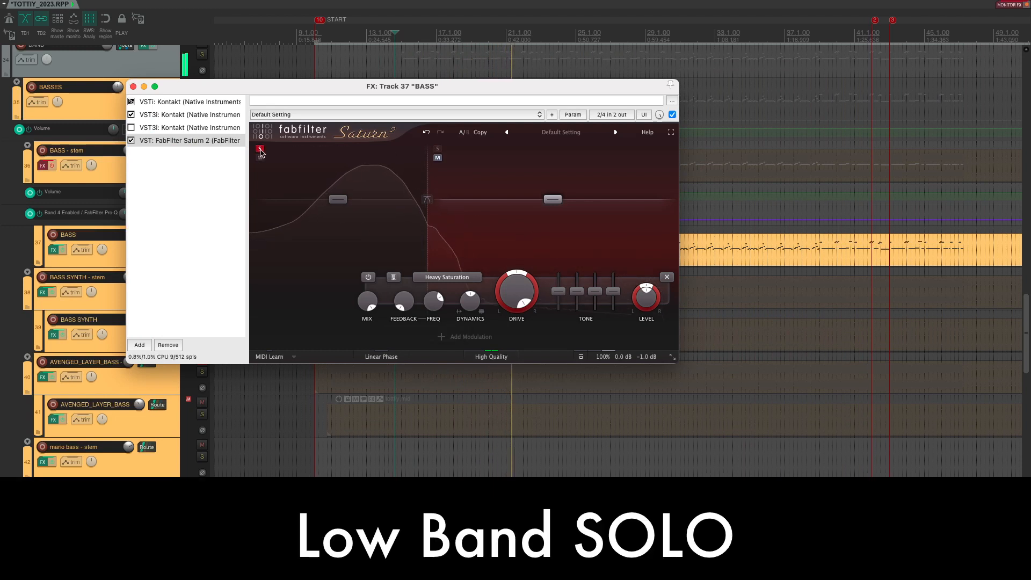
left_click(260, 150)
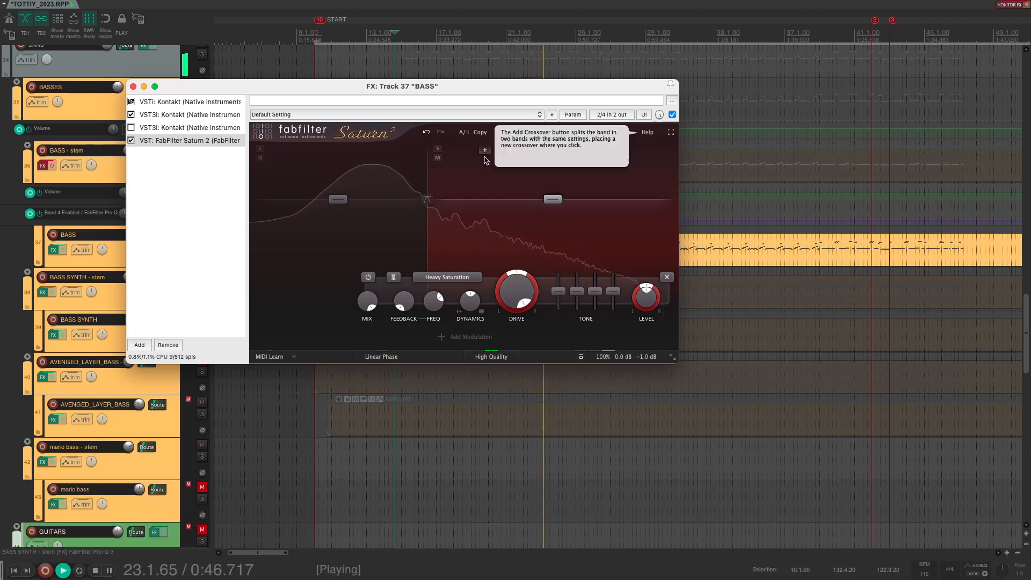
key("space")
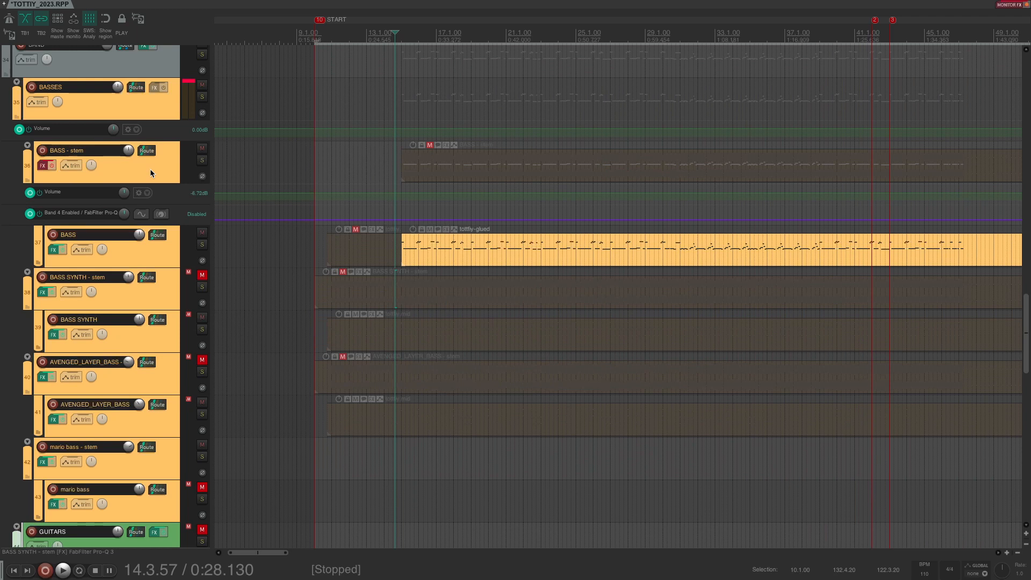
Reactivate the BASS - stem effects chain with every plugin except the Ampeg V4B bypassed.
left_click(47, 166)
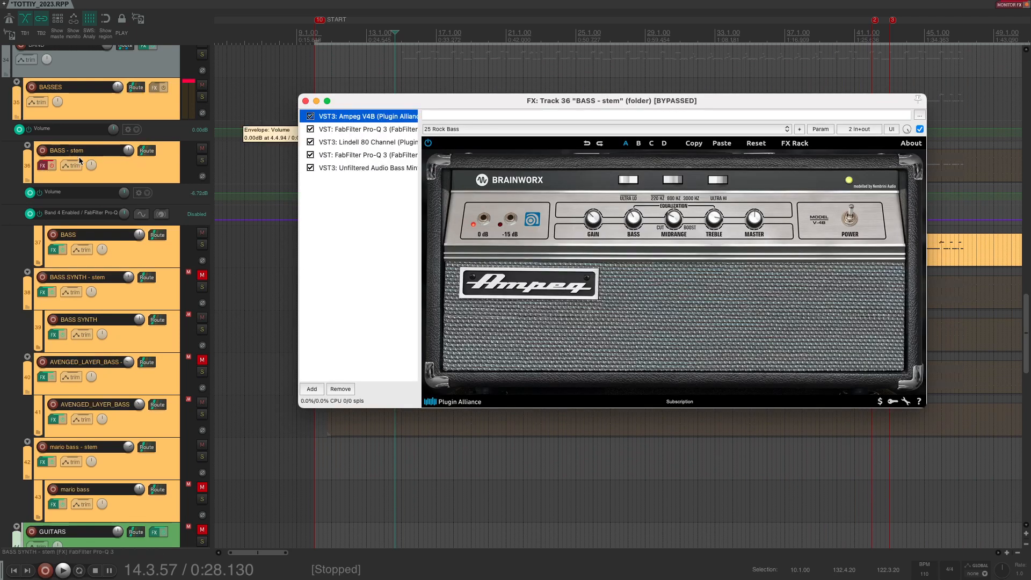
left_click(55, 166)
left_click_drag(311, 130, 311, 168)
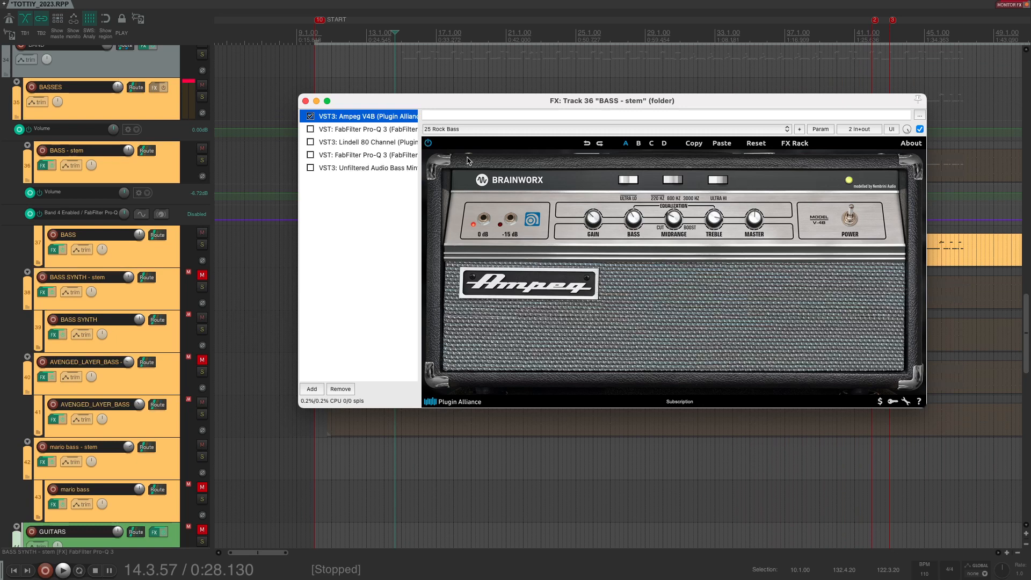
Show the Ampeg V4B's FX Rack and compare the bass during playback with the amp bypassed and enabled.
left_click(815, 143)
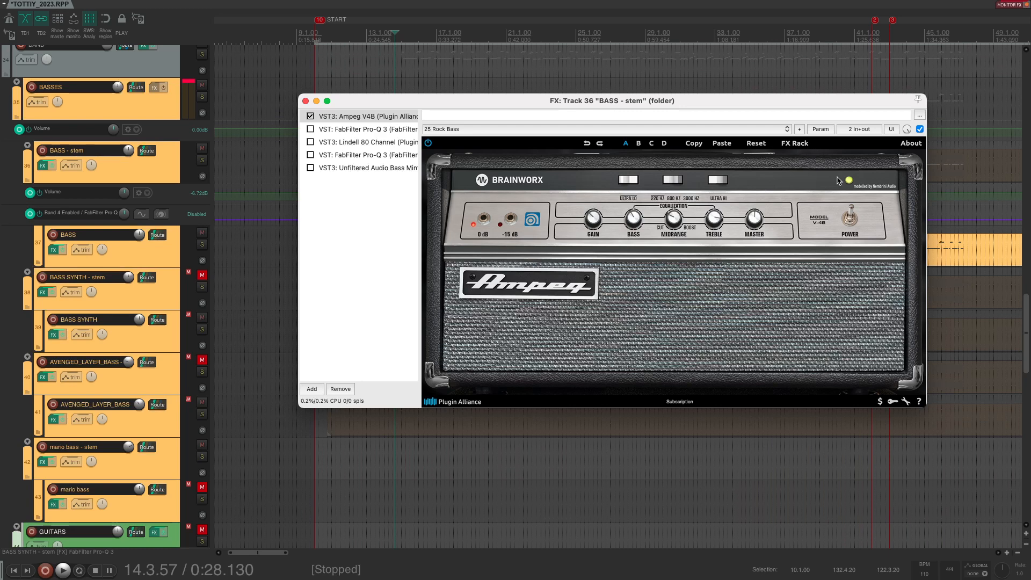
left_click(798, 145)
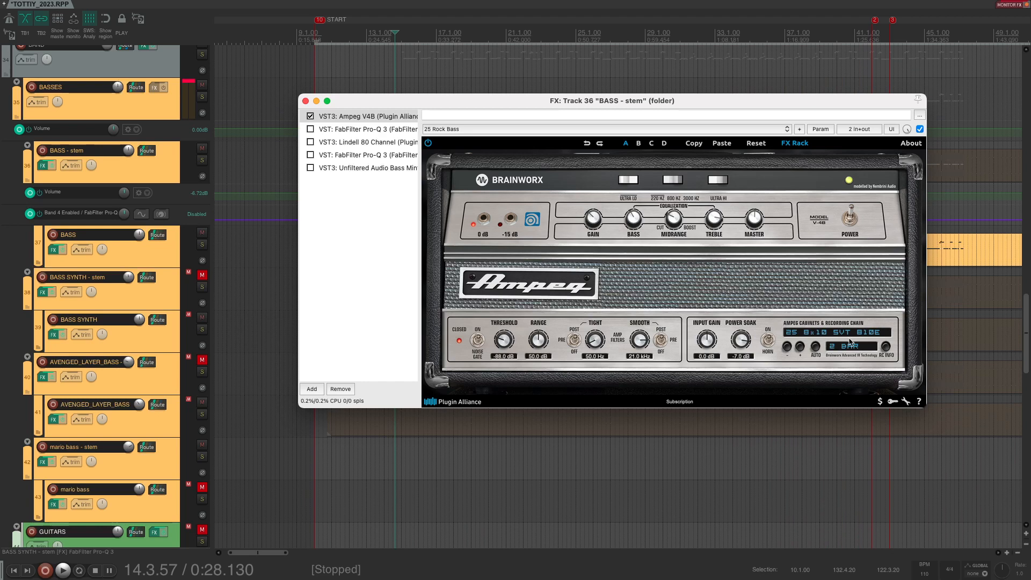
left_click(310, 116)
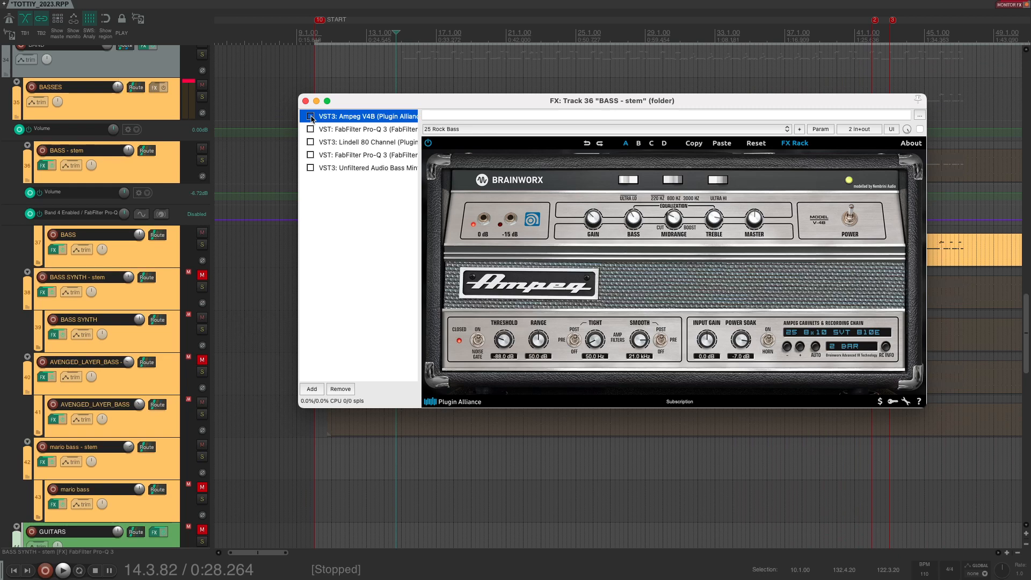
key("space")
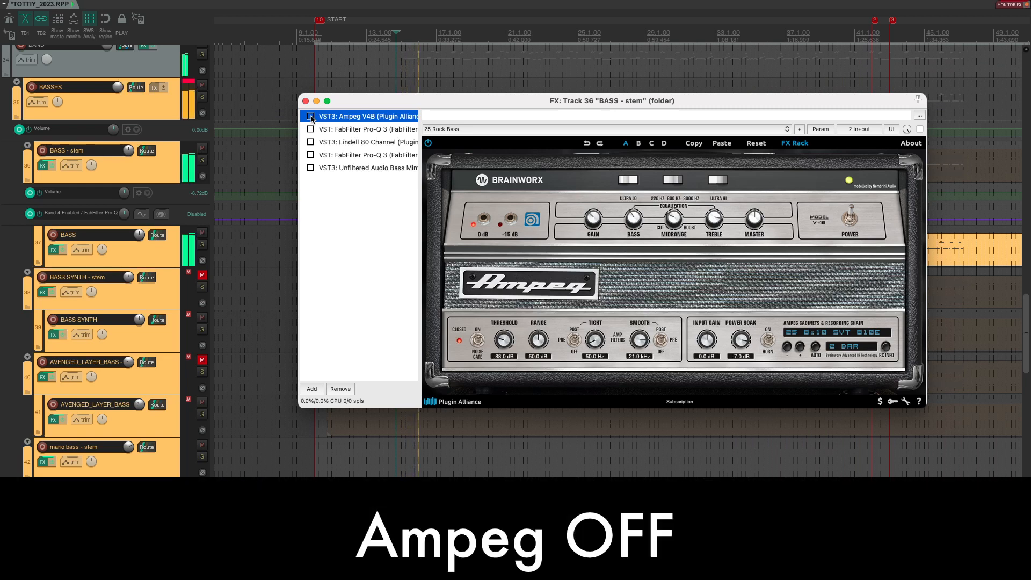
left_click(310, 116)
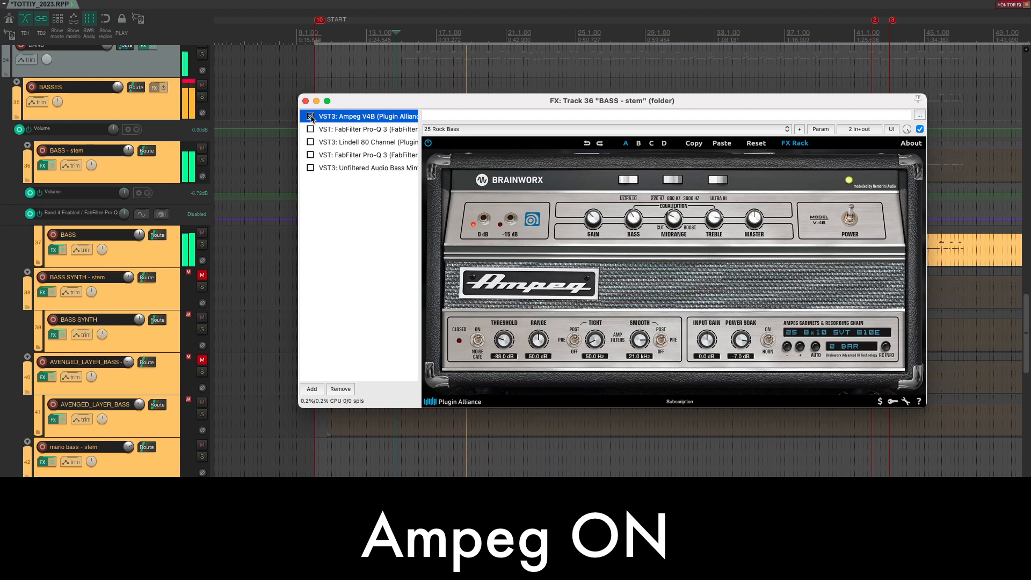
key("space")
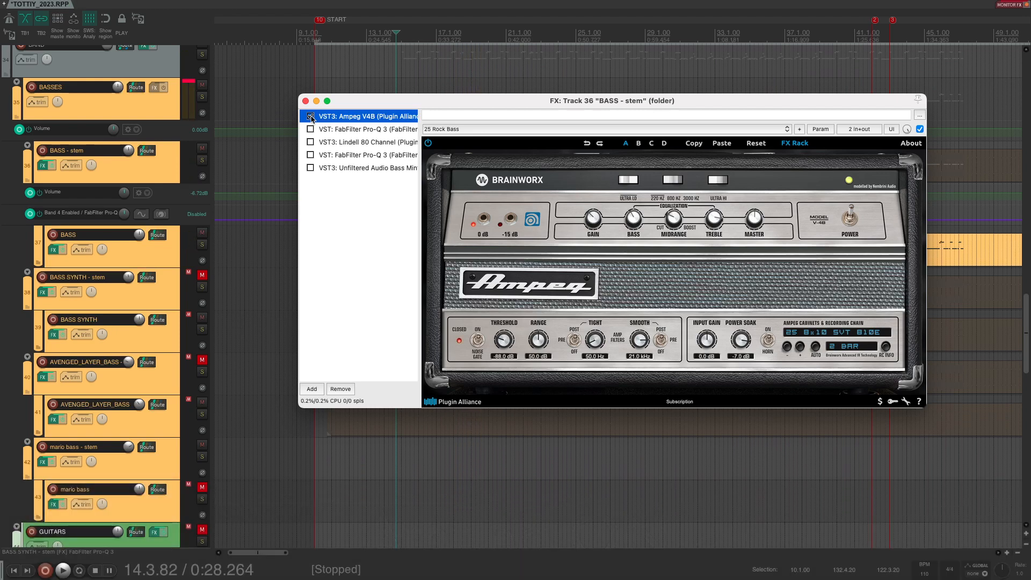
Enable the first FabFilter Pro-Q 3 on BASS - stem and inspect its high cut, low-mid cut and low boost bands.
left_click(312, 130)
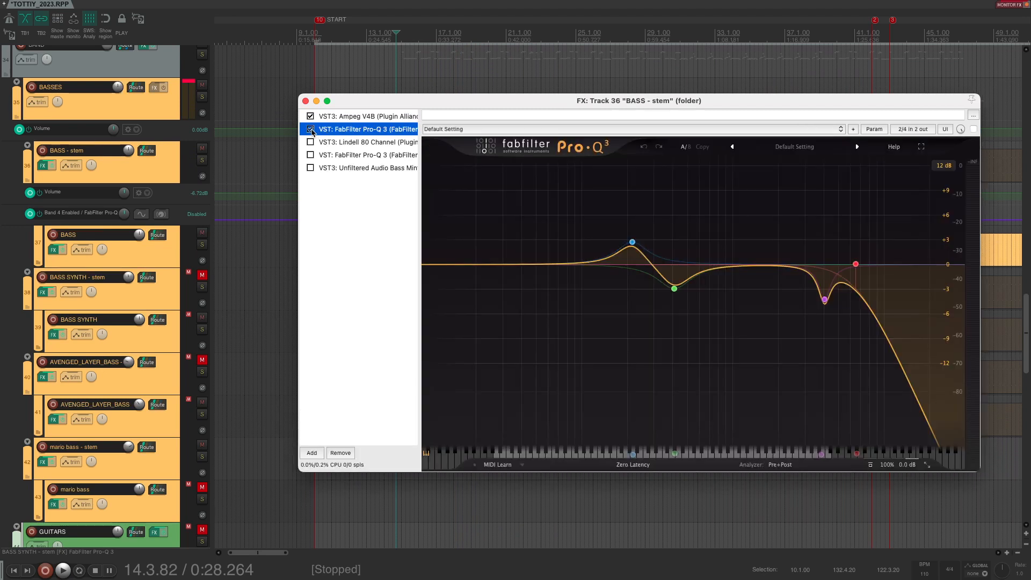
left_click(310, 130)
mouse_move(827, 301)
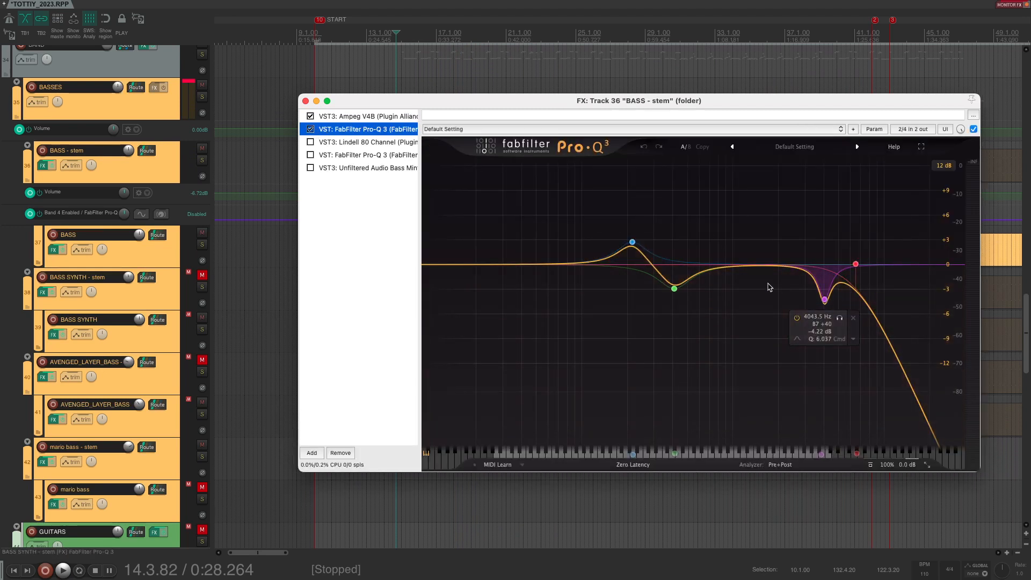
mouse_move(674, 288)
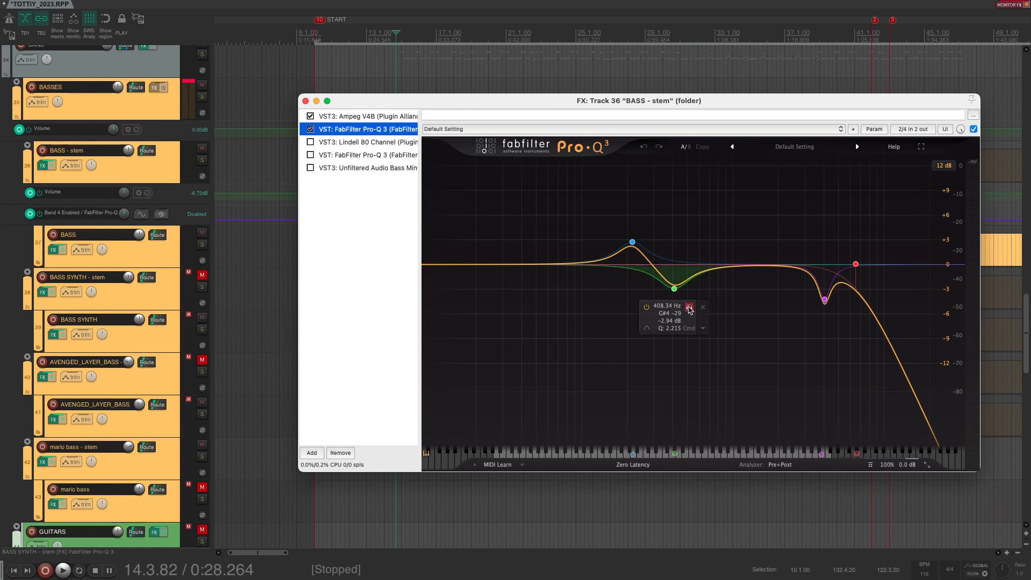
mouse_move(633, 243)
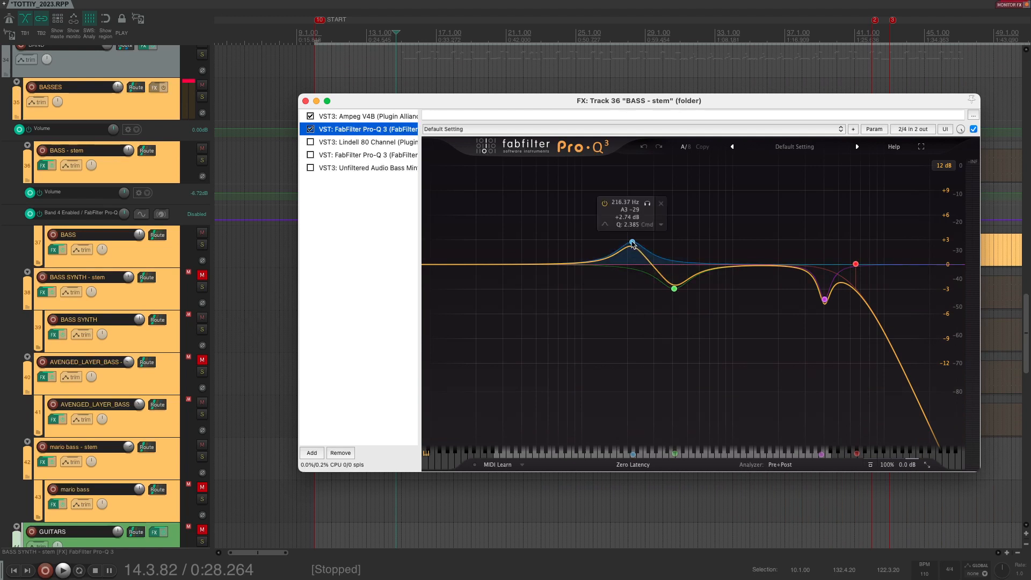
Compare the bass during playback with the first FabFilter Pro-Q 3 on BASS - stem bypassed and enabled.
left_click(311, 129)
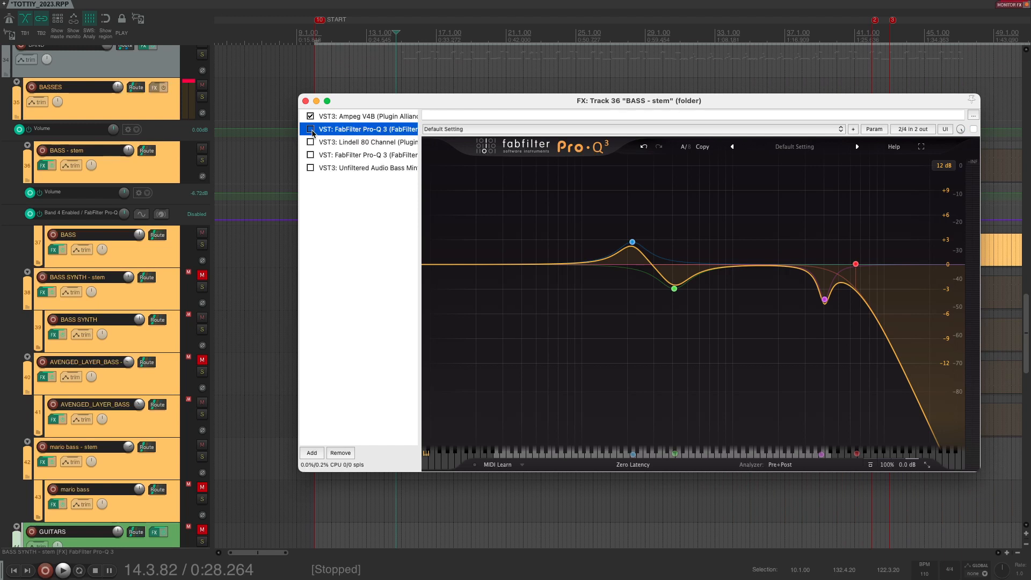
key("space")
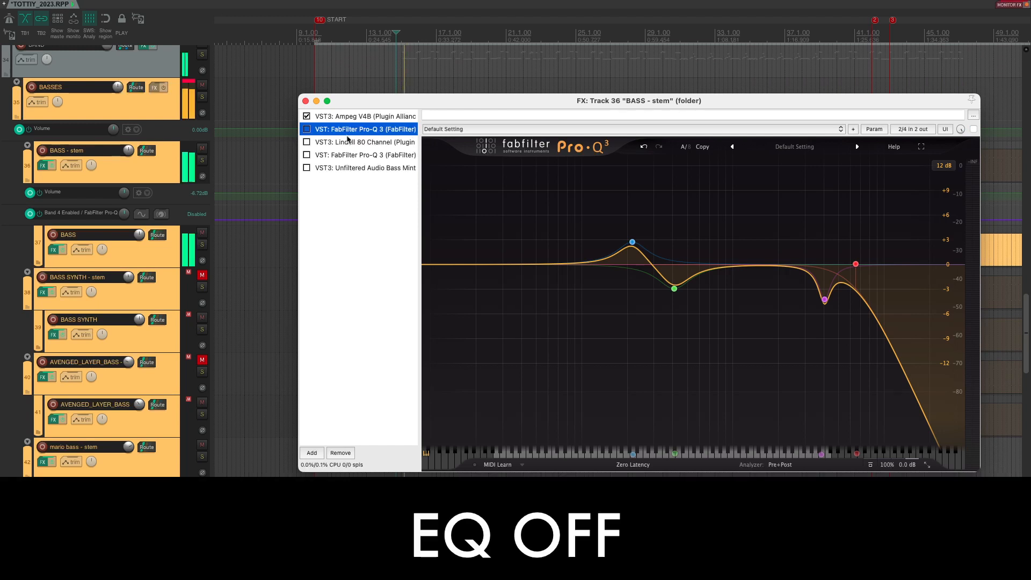
left_click(307, 130)
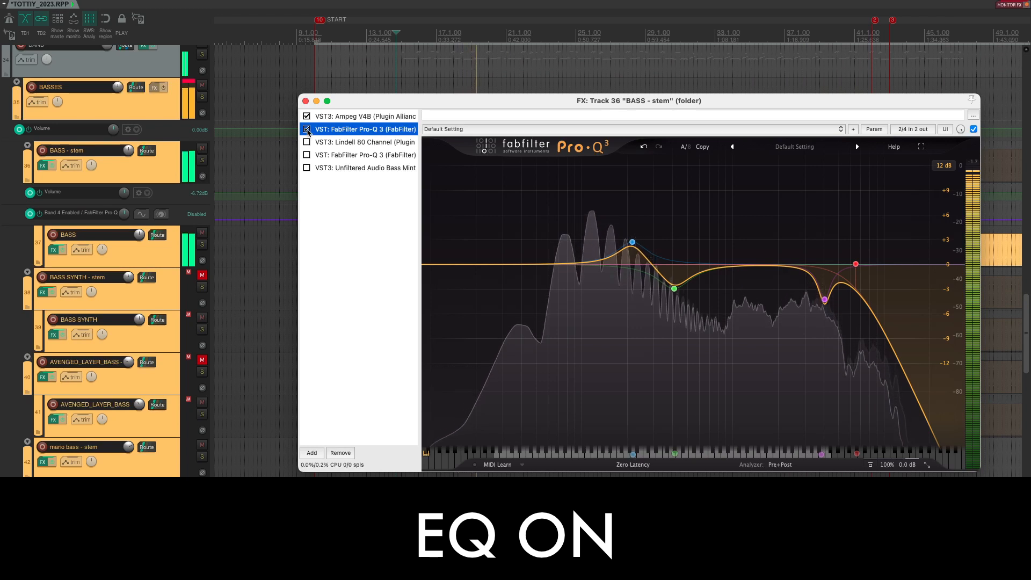
key("space")
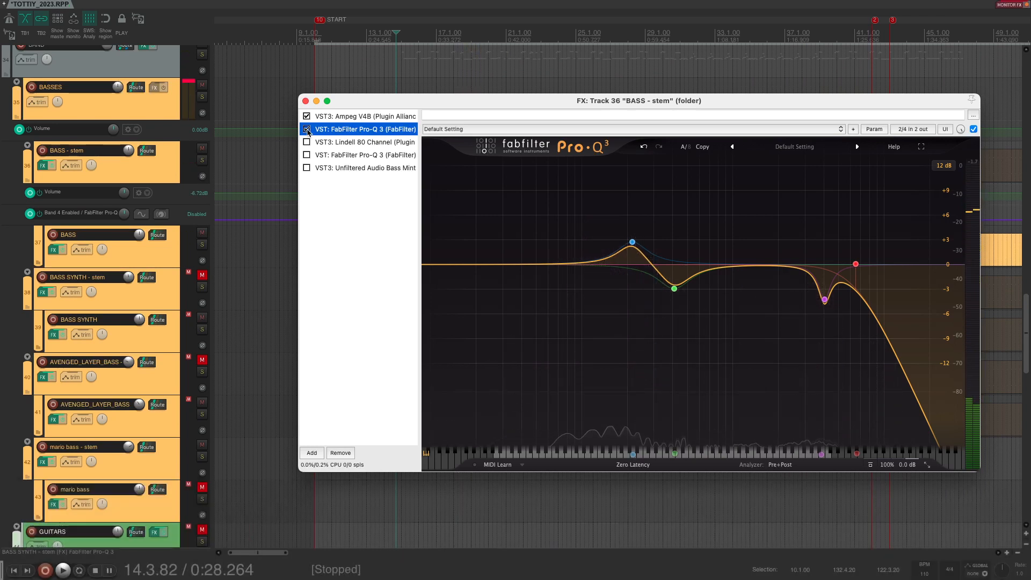
Show the Lindell 80 Channel on BASS - stem and audition the bass with it bypassed, finishing with it enabled.
left_click(334, 142)
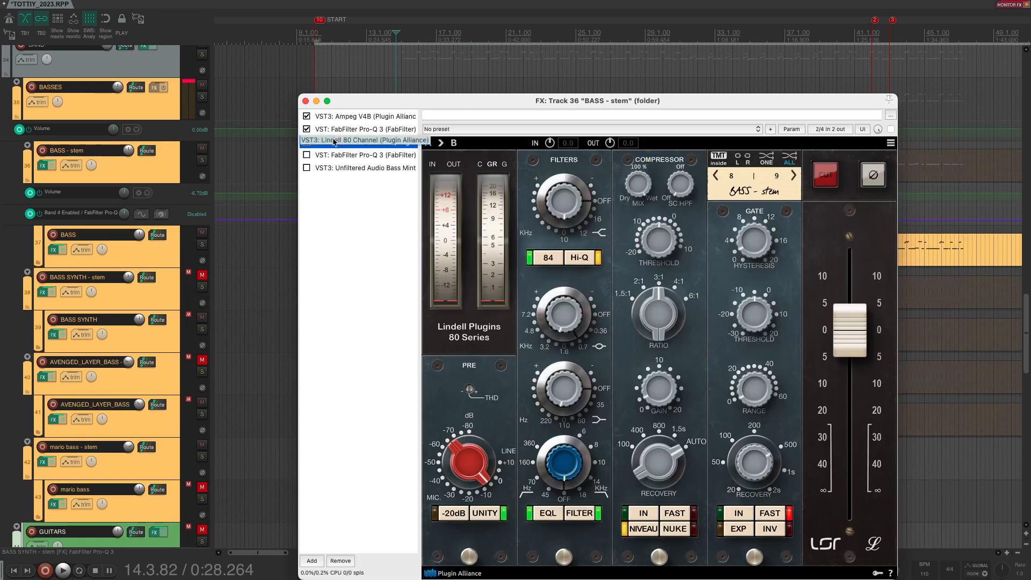
left_click_drag(637, 101, 615, 54)
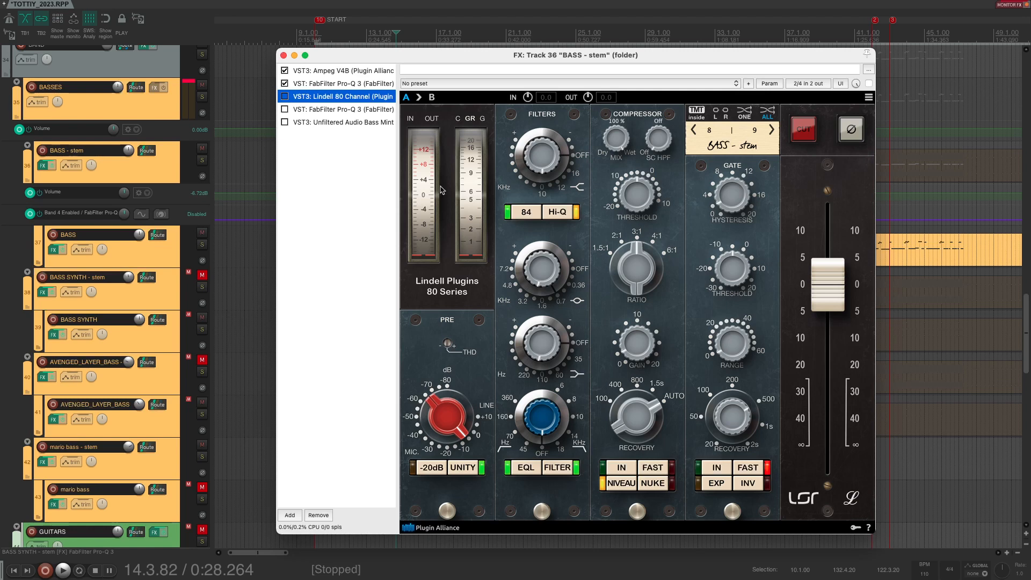
left_click_drag(337, 54, 307, 58)
key("space")
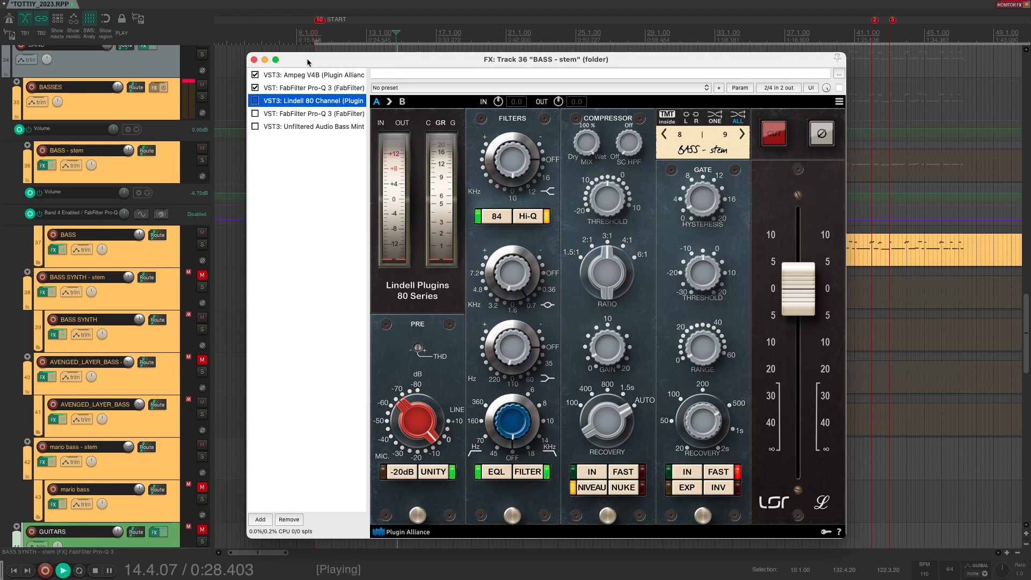
left_click(255, 101)
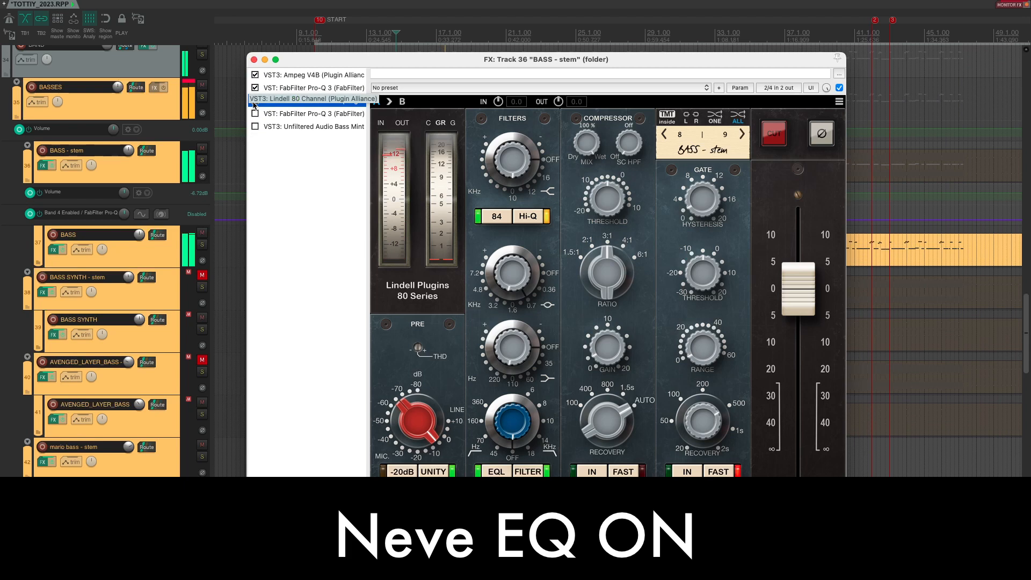
key("space")
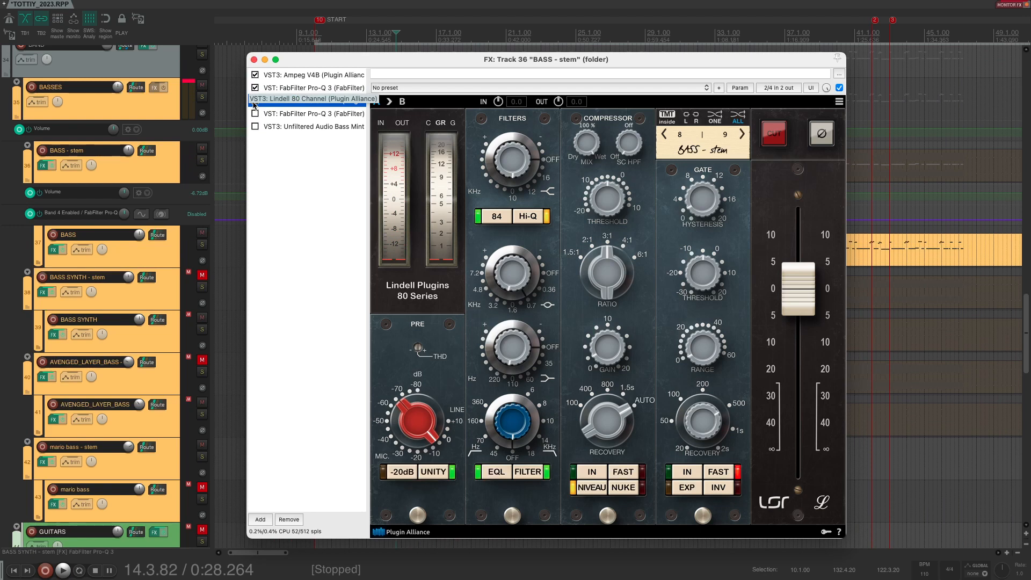
Enable the second FabFilter Pro-Q 3 on BASS - stem, inspect its cut and boost bands, and audition the large upper-mid boost soloed.
left_click_drag(255, 104, 256, 105)
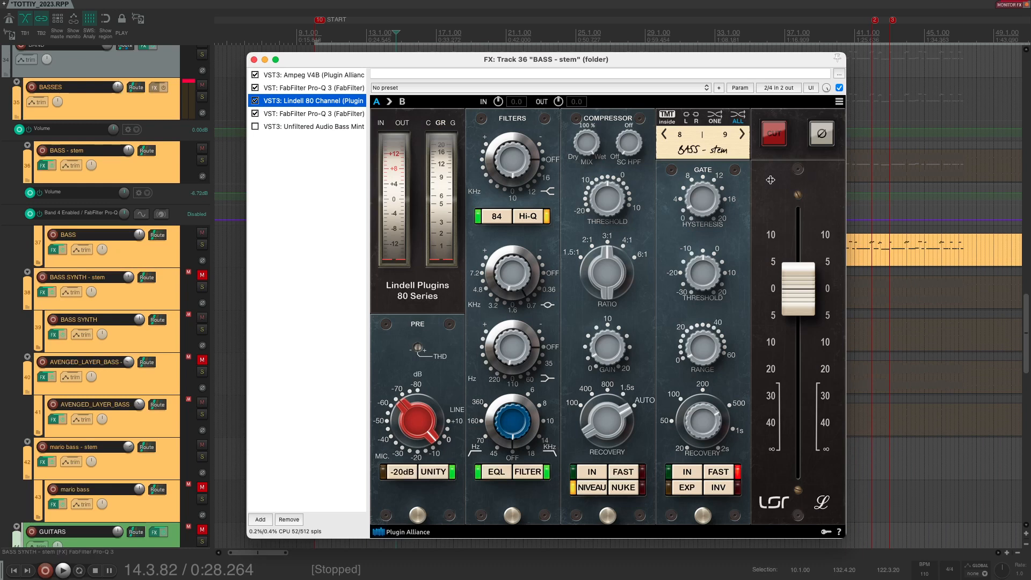
left_click(308, 114)
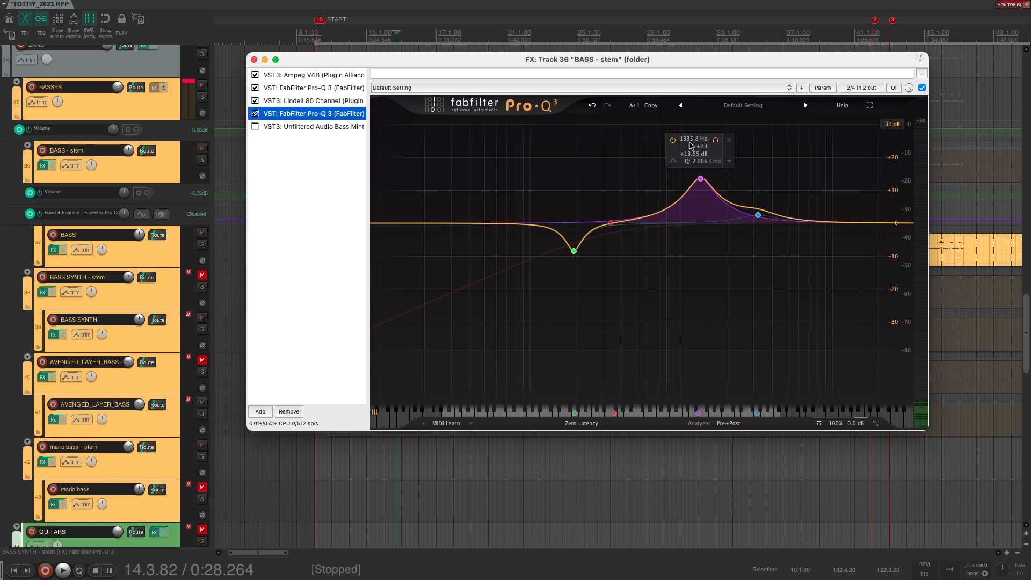
mouse_move(571, 248)
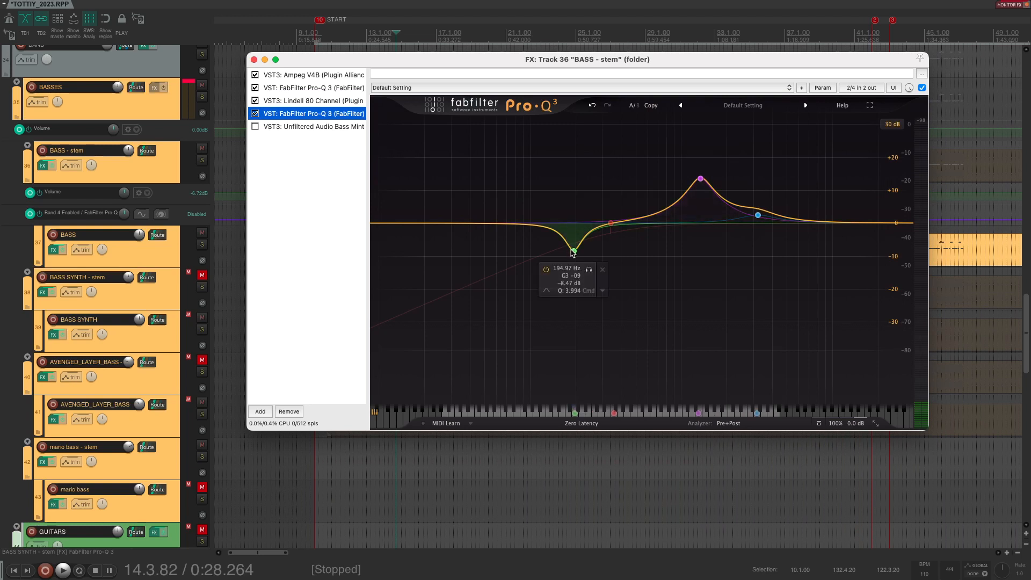
mouse_move(756, 215)
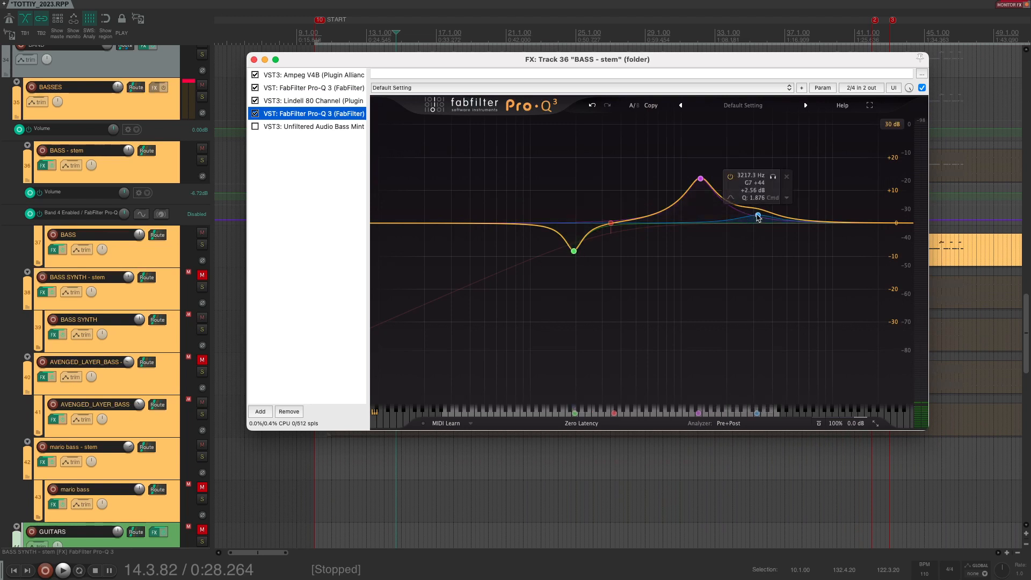
mouse_move(701, 179)
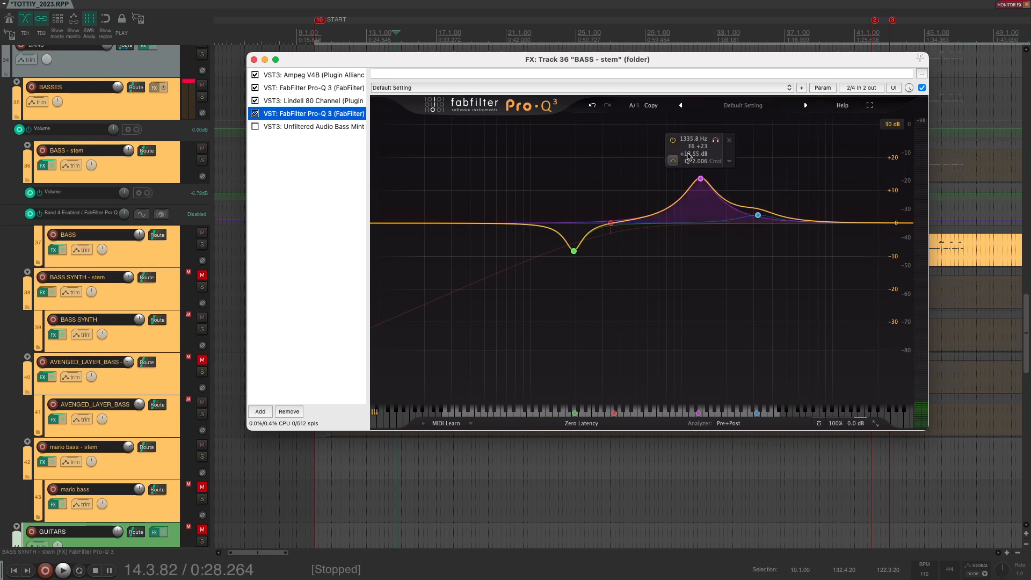
key("space")
left_click(716, 140)
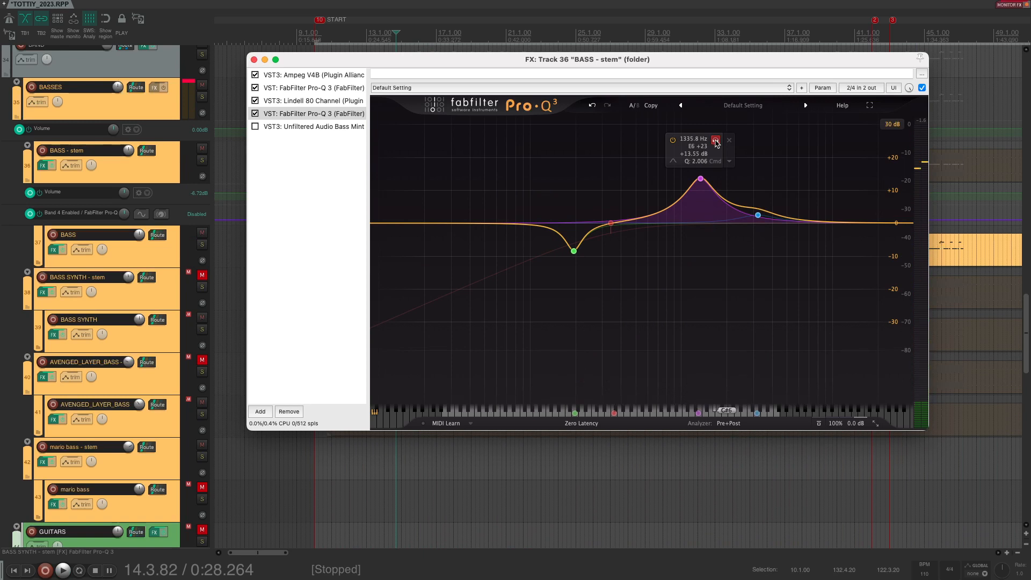
Enable Unfiltered Audio Bass Mint on BASS - stem, compare playback with it bypassed and enabled, and close the effects chain.
left_click(318, 127)
left_click(255, 127)
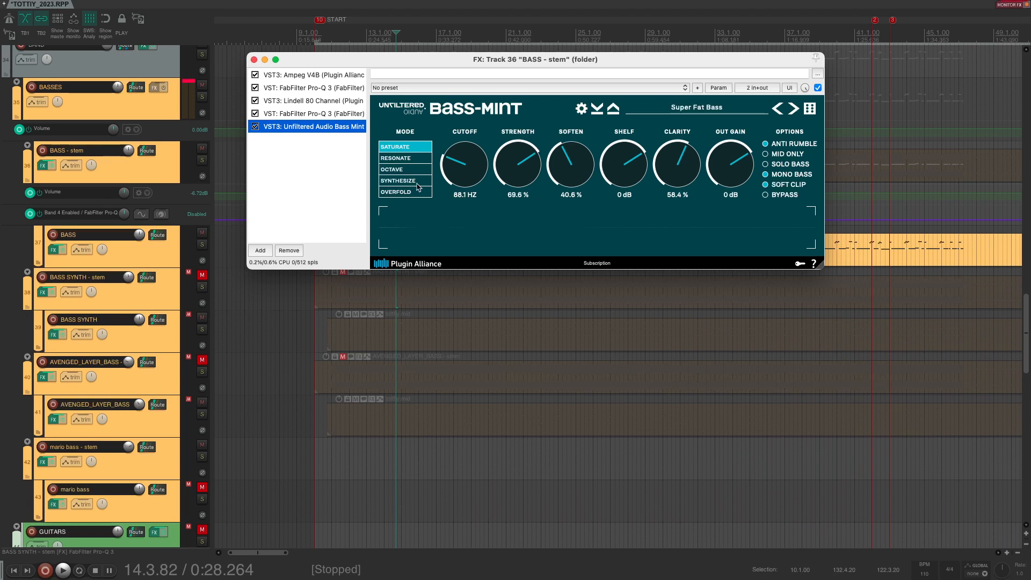
left_click(255, 128)
key("space")
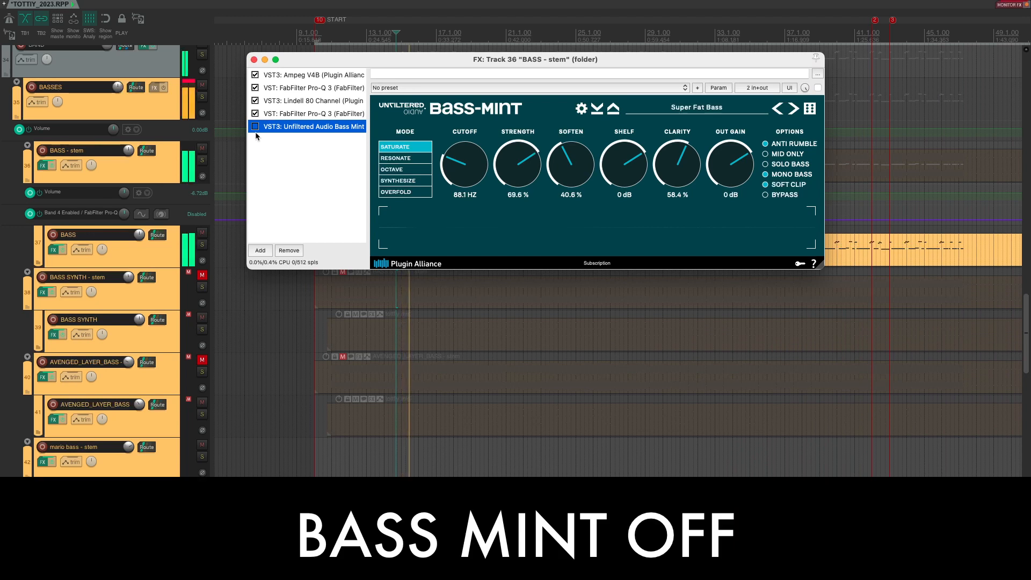
left_click(255, 127)
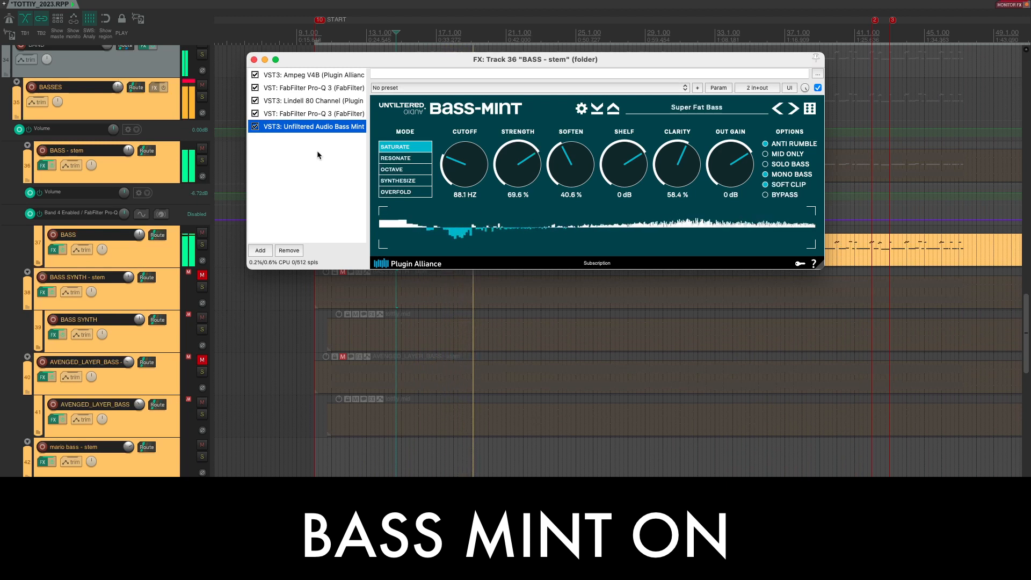
key("space")
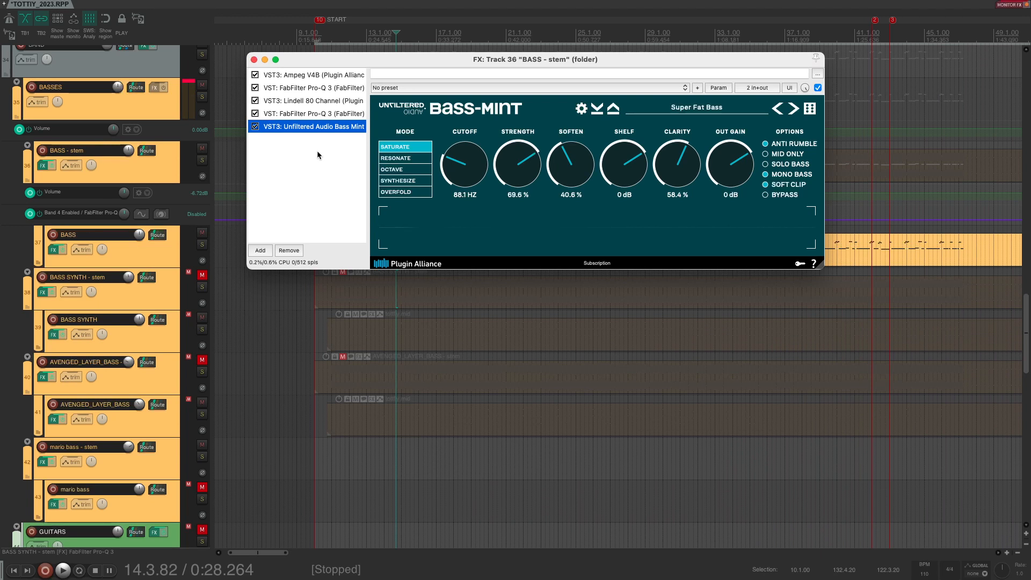
key("Escape")
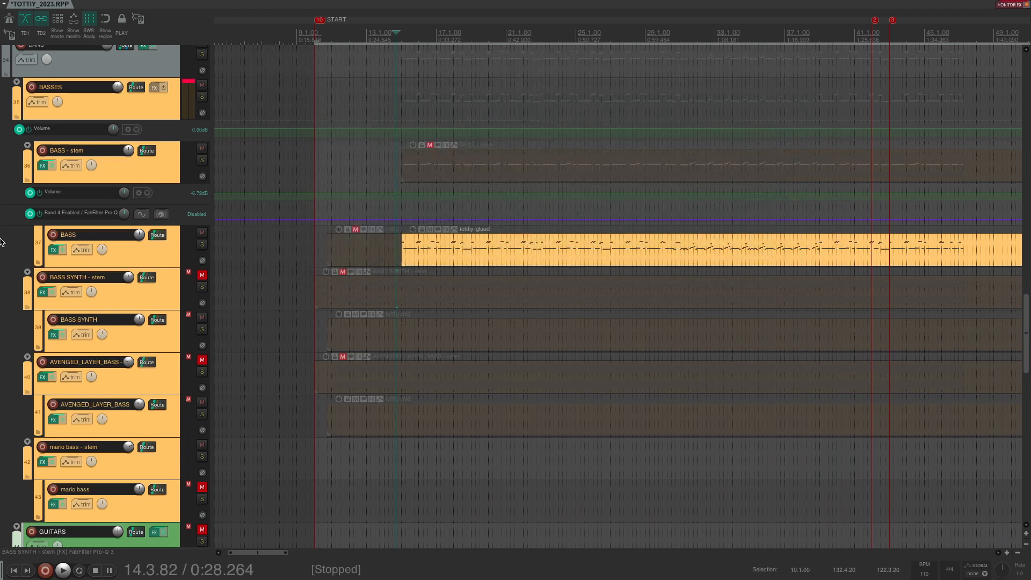
Solo the BASS SYNTH - stem track and show the FabFilter Twin 2 instrument on the BASS SYNTH track.
scroll(2, 257, "down", 1)
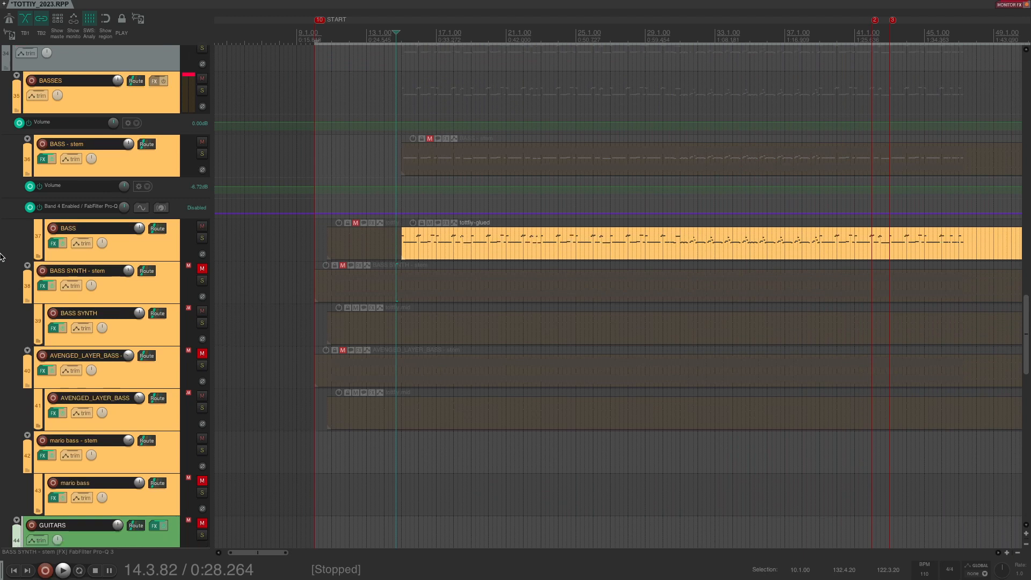
left_click(202, 269)
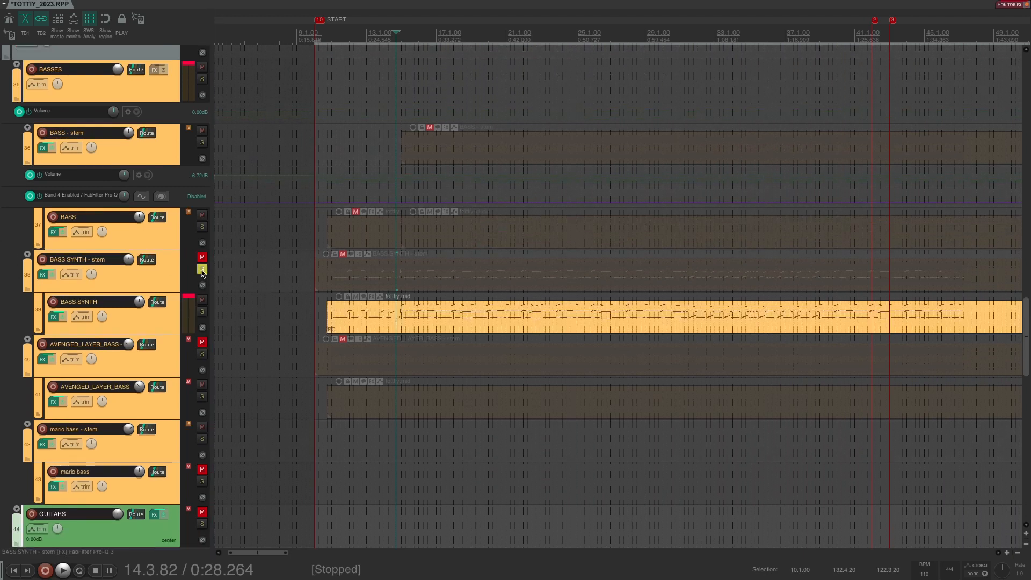
left_click(56, 317)
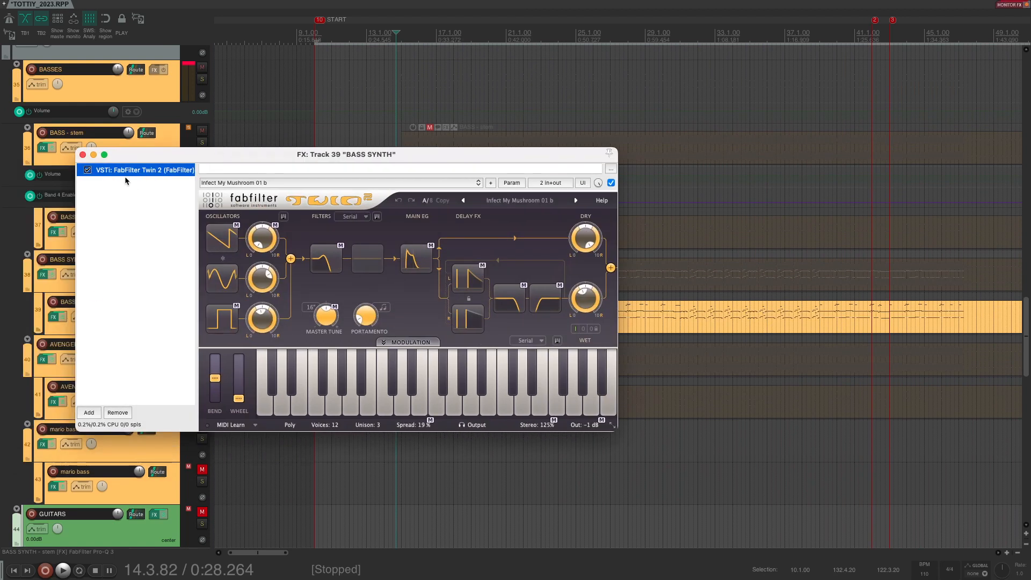
left_click_drag(241, 157, 487, 162)
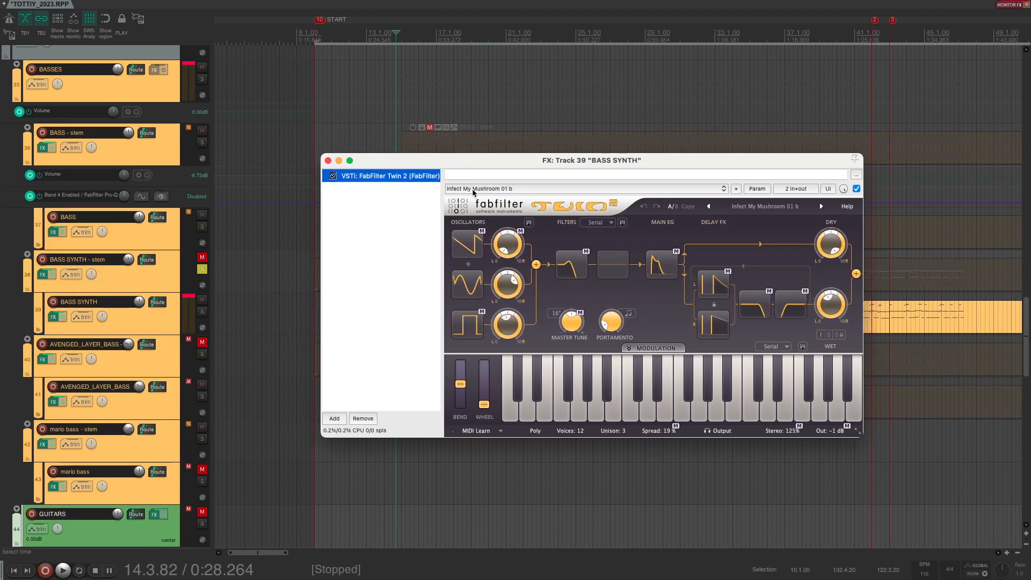
Inspect the mid cut in the FabFilter Pro-Q 3 on BASS SYNTH - stem, close it, and audition the soloed synth bass.
left_click(43, 274)
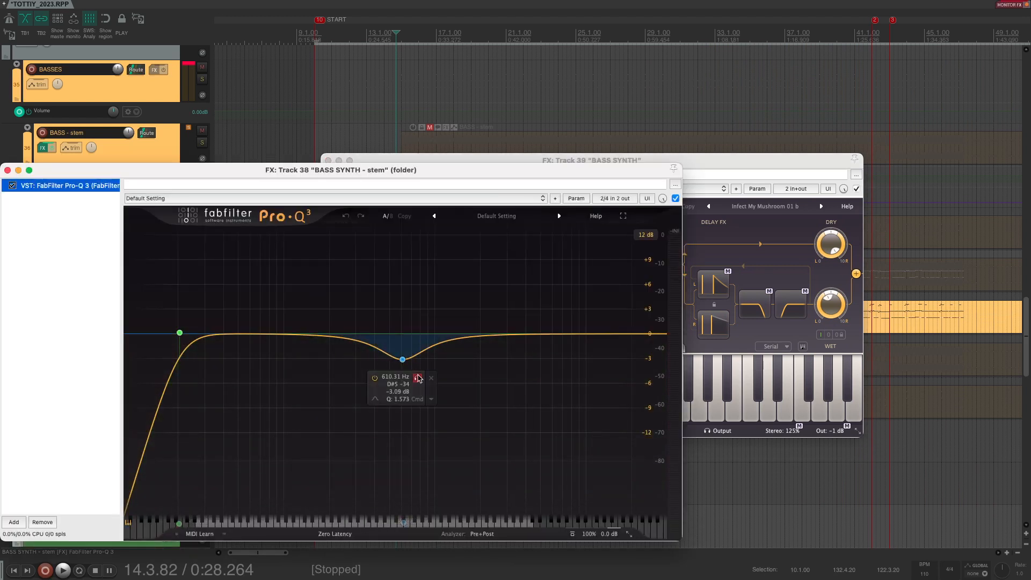
left_click(7, 171)
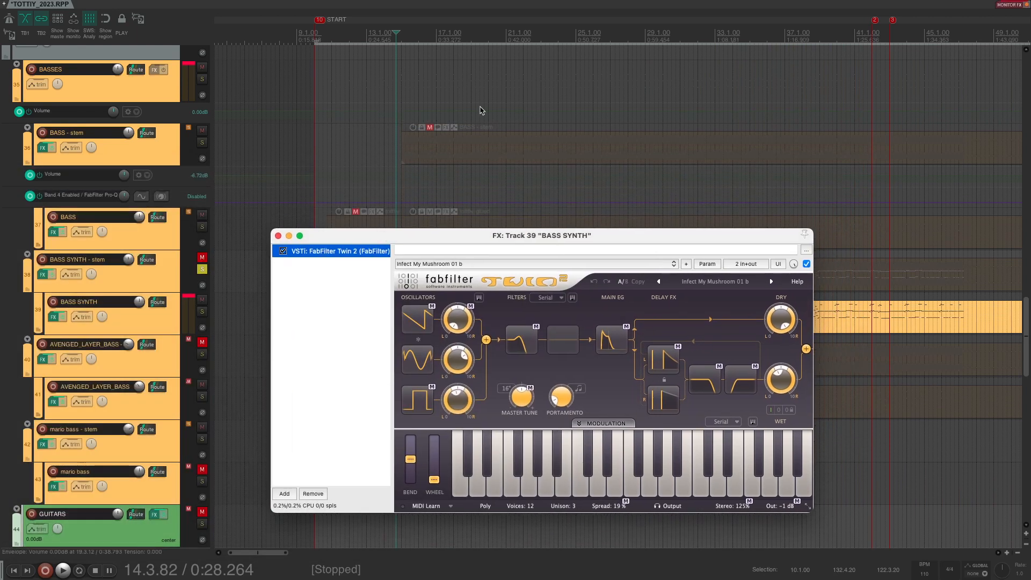
key("space")
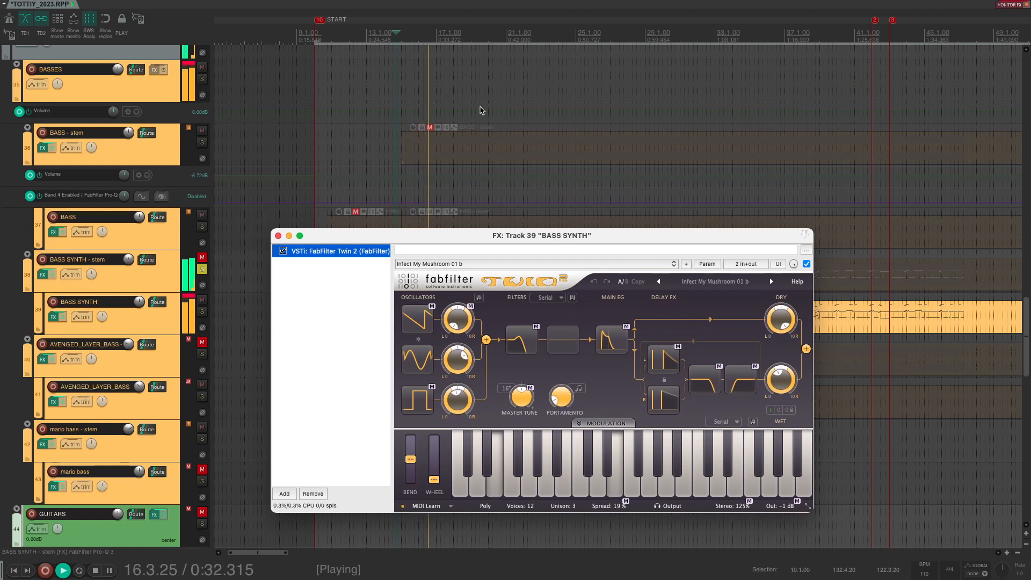
key("space")
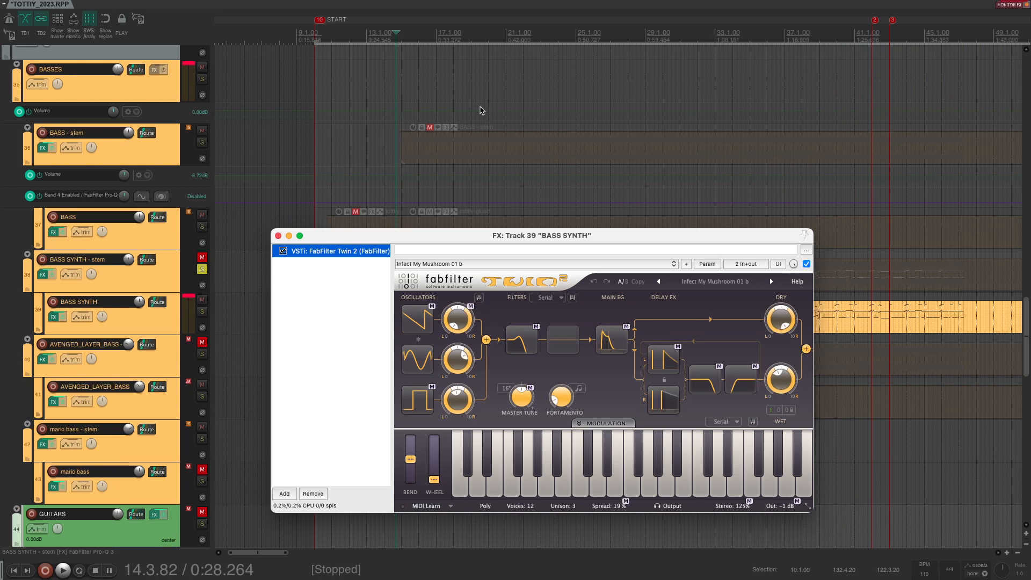
Unmute and unsolo BASS SYNTH - stem and play it together with the sampled bass, keeping both tracks' clips in view.
left_click(202, 257)
left_click(202, 269)
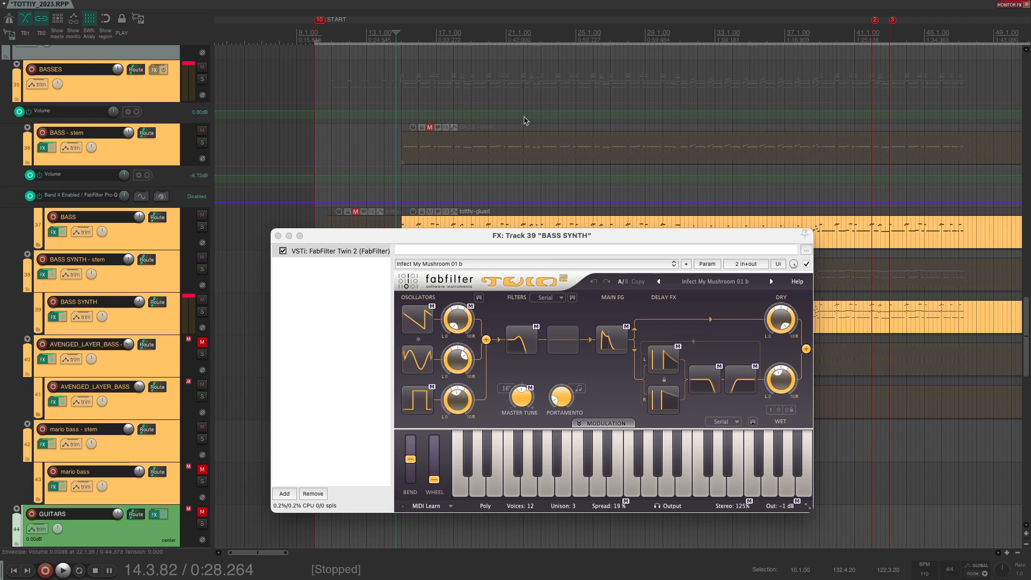
key("space")
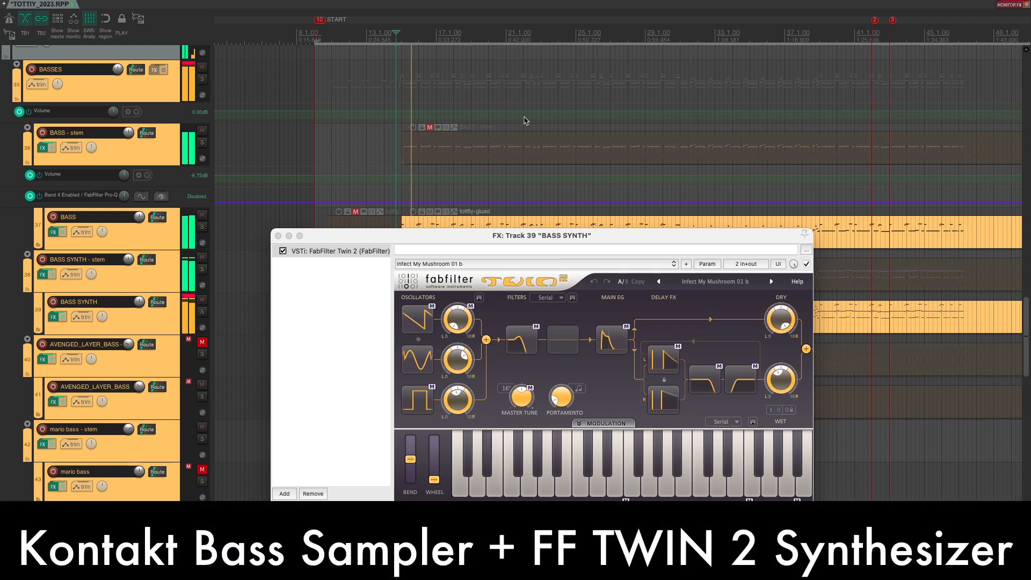
left_click_drag(476, 238, 497, 346)
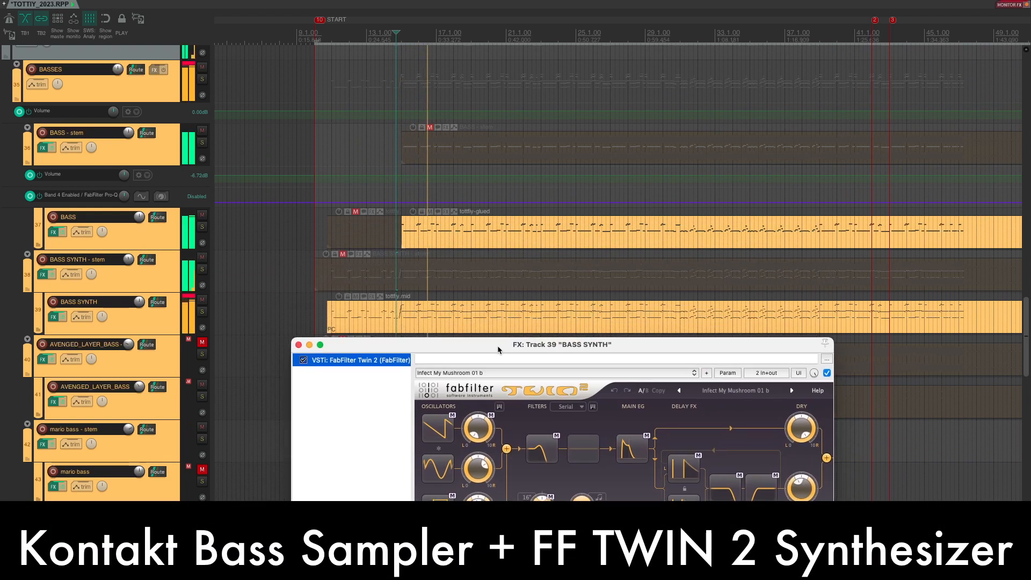
Compare the two bass layers during playback by briefly muting BASS SYNTH - stem and then BASS - stem, unmuting each again.
left_click(201, 258)
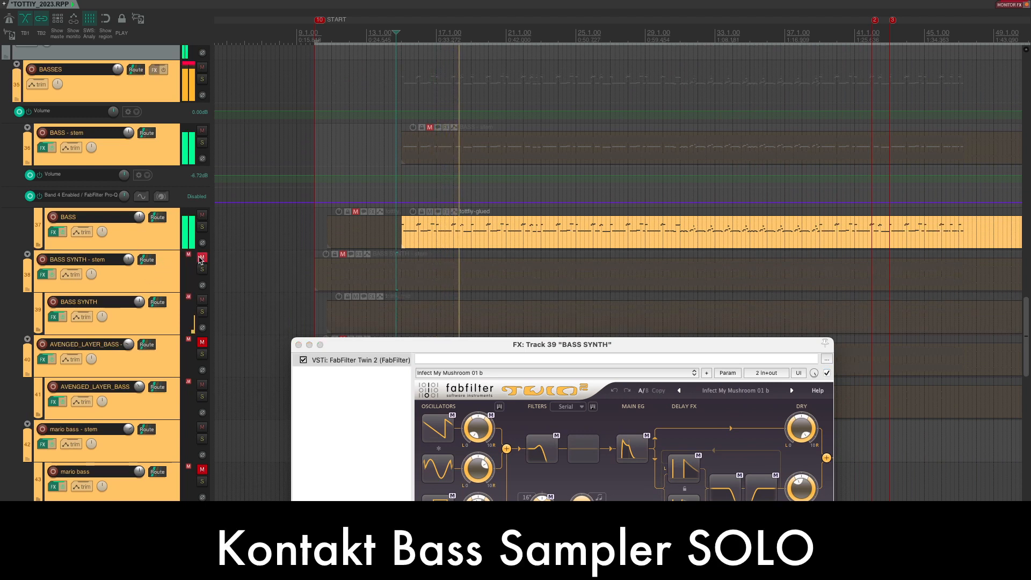
left_click(201, 258)
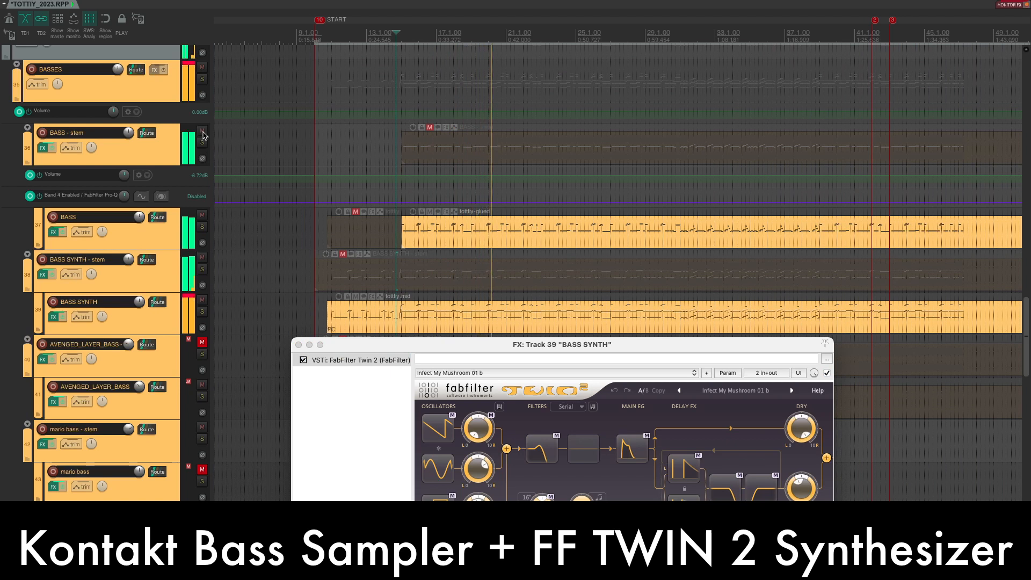
left_click(203, 133)
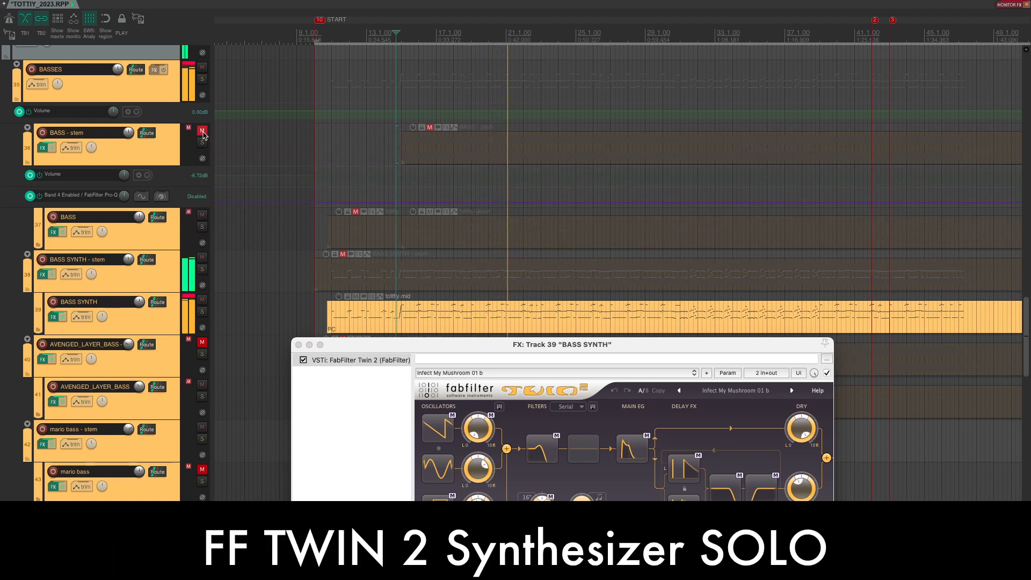
left_click(203, 133)
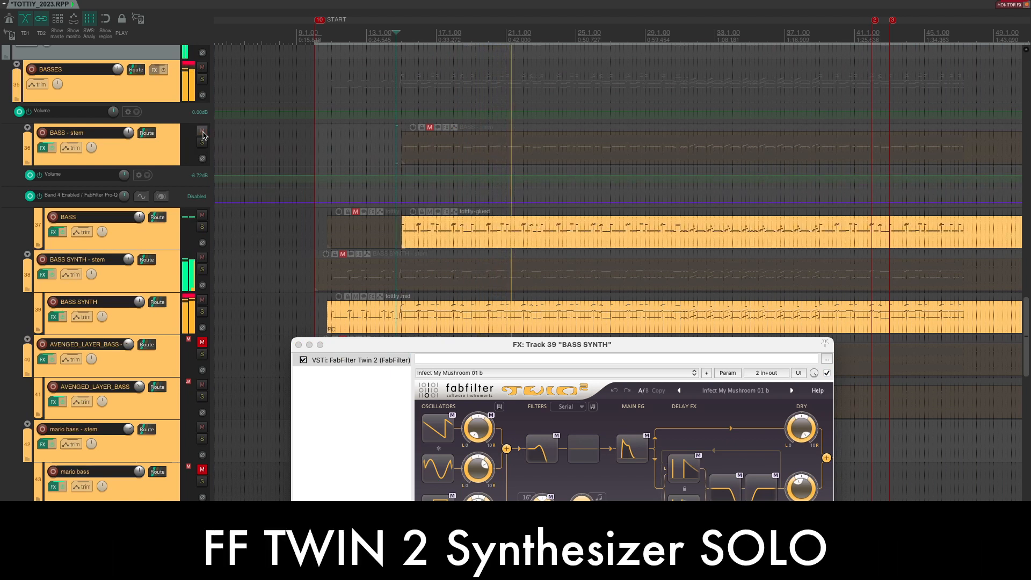
Close the FabFilter Twin 2 window and unmute the AVENGED_LAYER_BASS - stem track, bringing its clips into view.
left_click(299, 344)
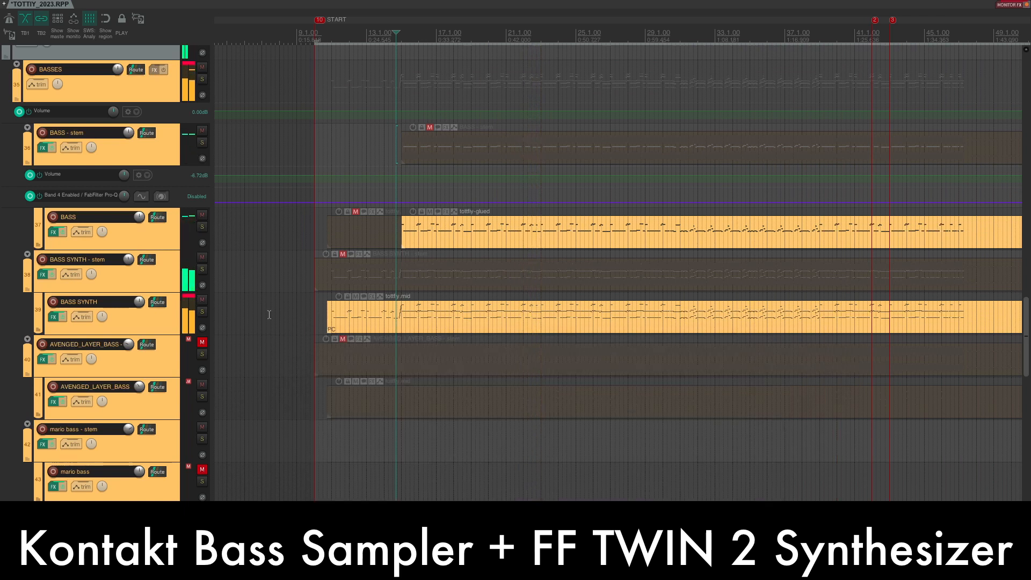
left_click(202, 342)
scroll(180, 355, "down", 1)
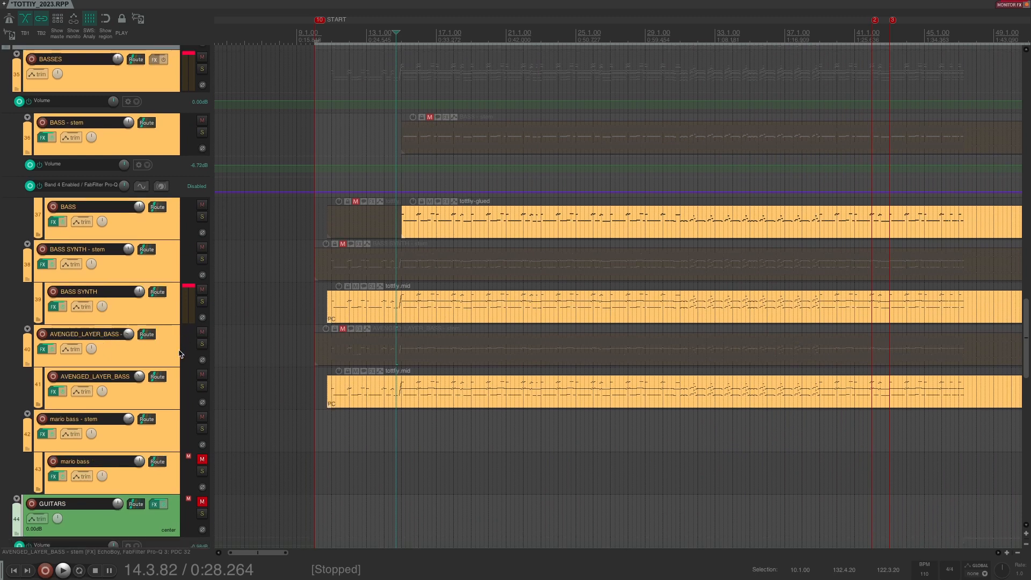
scroll(173, 341, "left", 2)
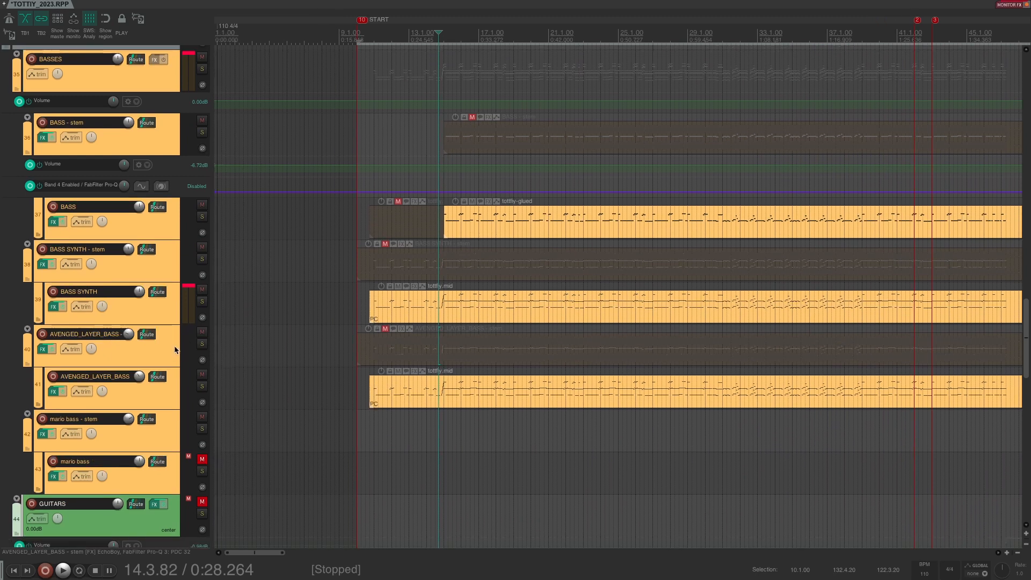
Inspect the EchoBoy and the FabFilter Pro-Q 3 low cut on AVENGED_LAYER_BASS - stem, and audition that layer soloed.
left_click(53, 392)
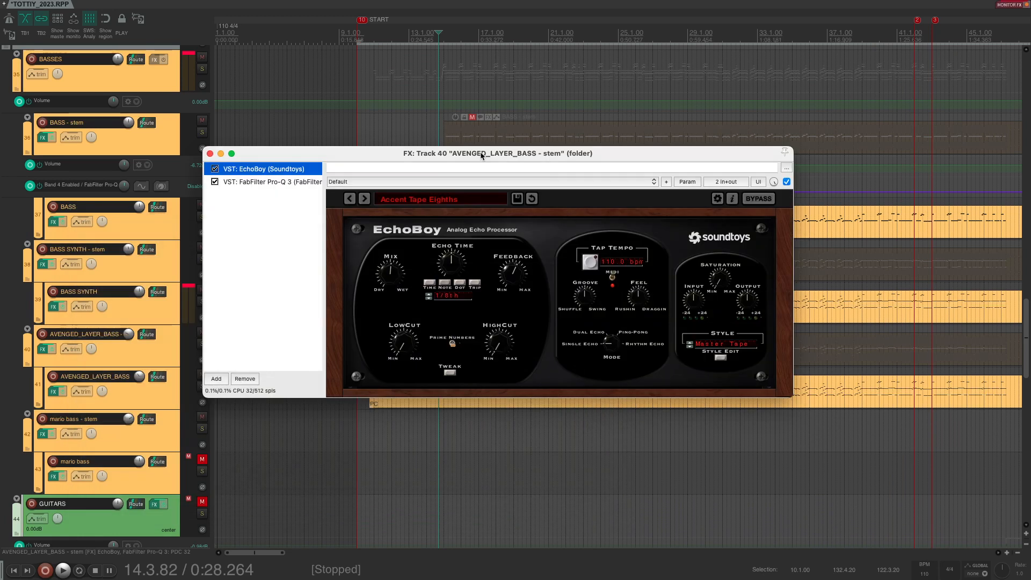
left_click(269, 182)
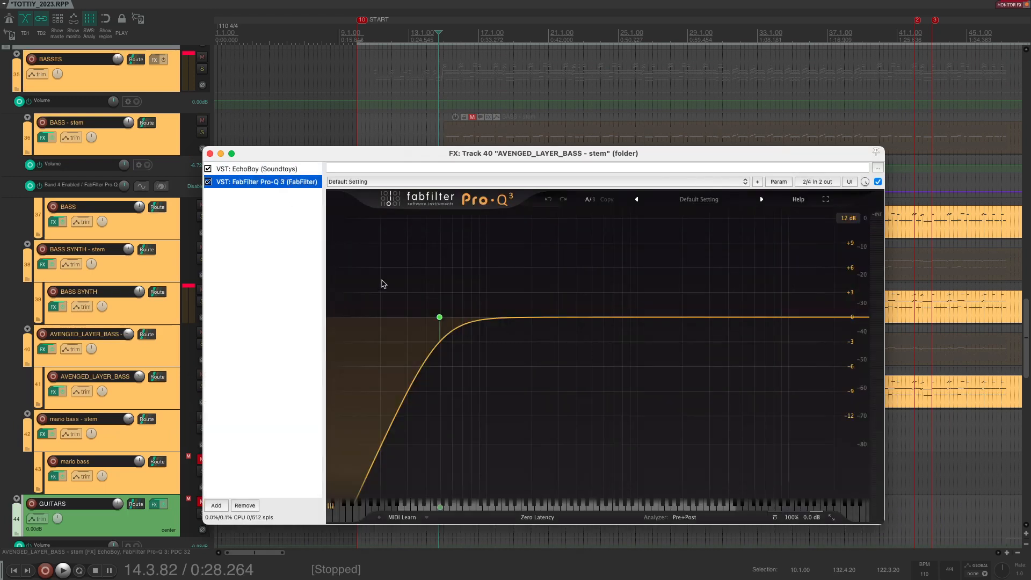
left_click(450, 299)
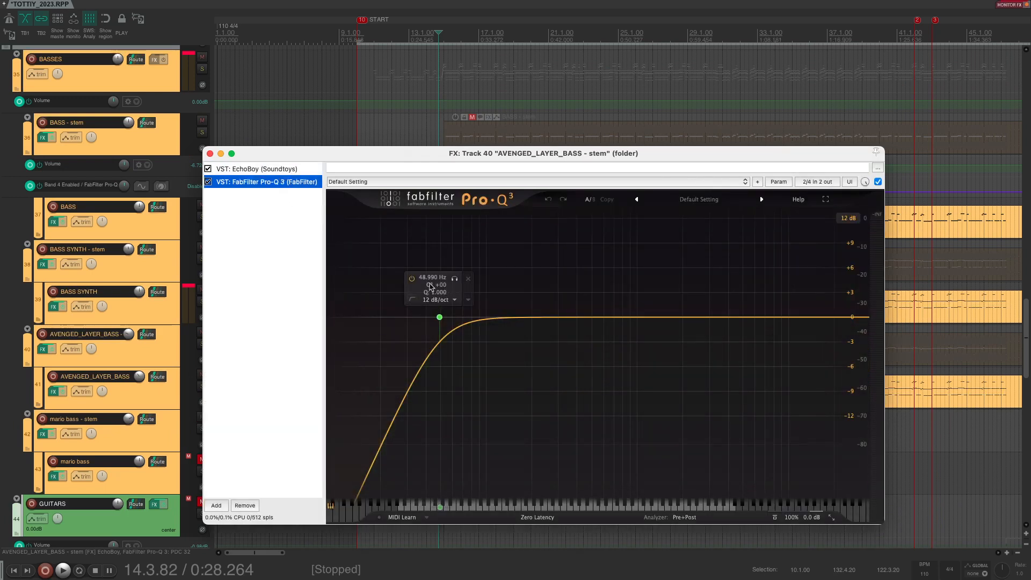
left_click(460, 328)
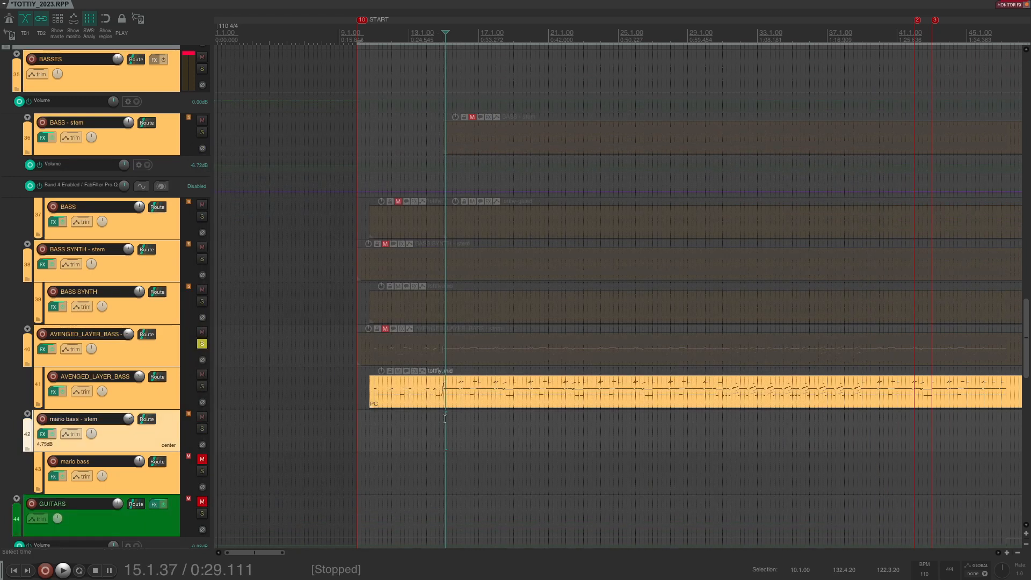
key("space")
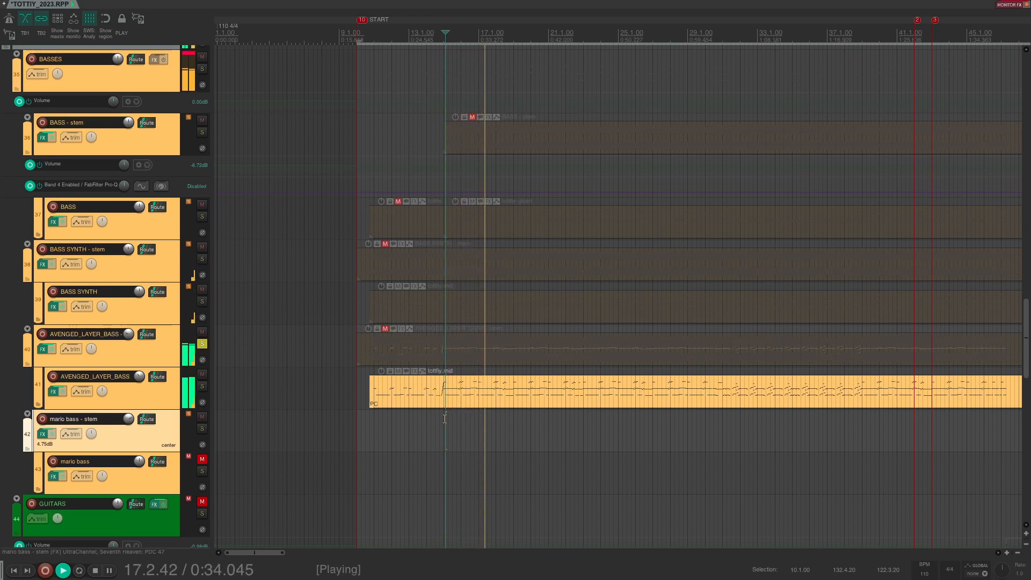
key("space")
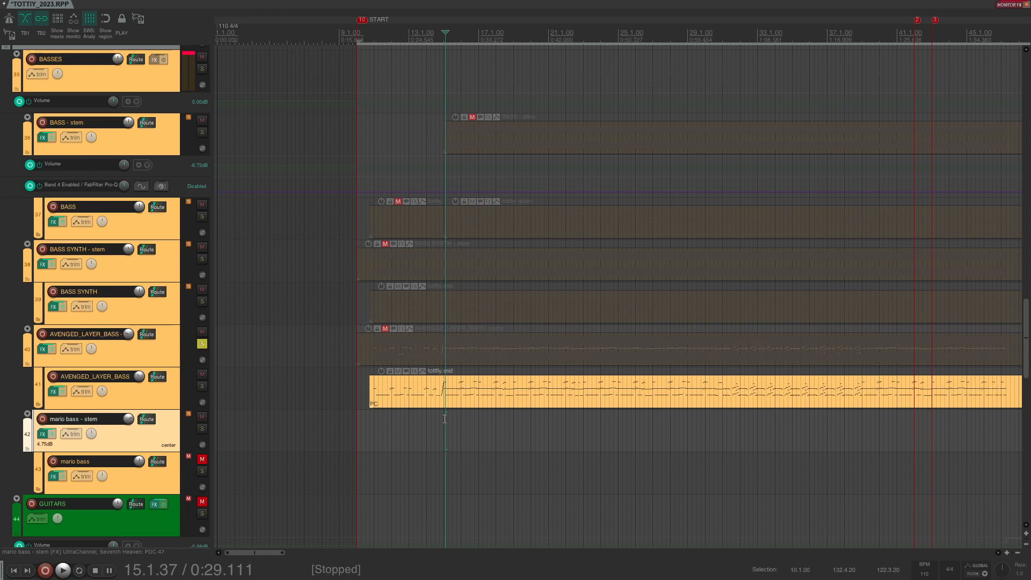
Play all three bass layers together and compare by briefly muting AVENGED_LAYER_BASS - stem and unmuting it again.
left_click(362, 133)
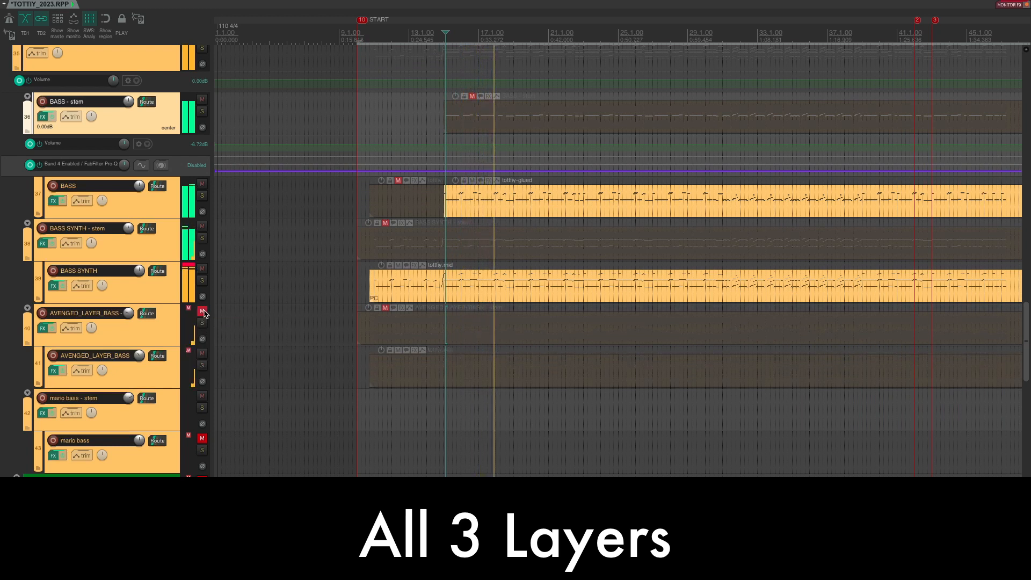
left_click(203, 312)
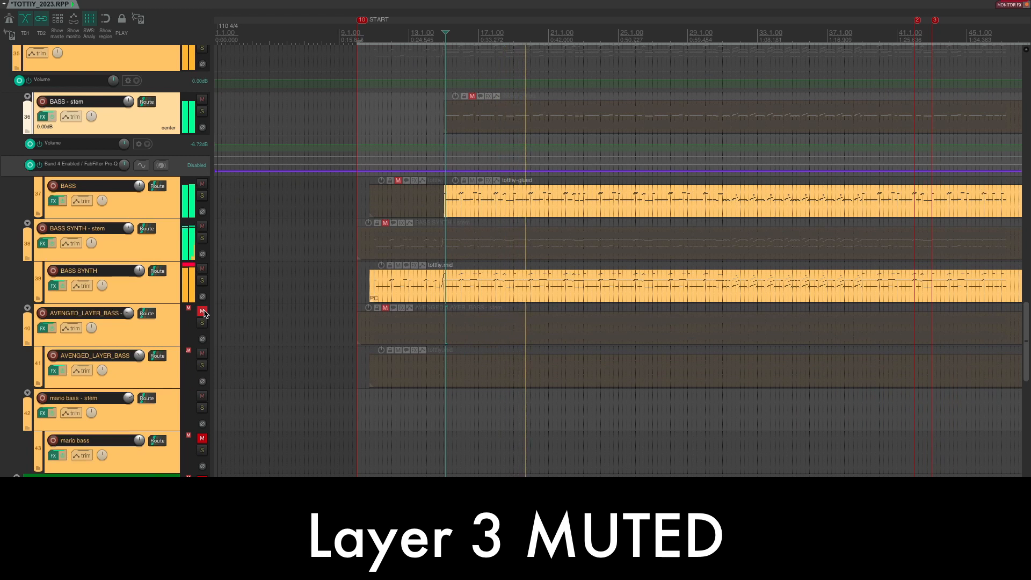
left_click(202, 312)
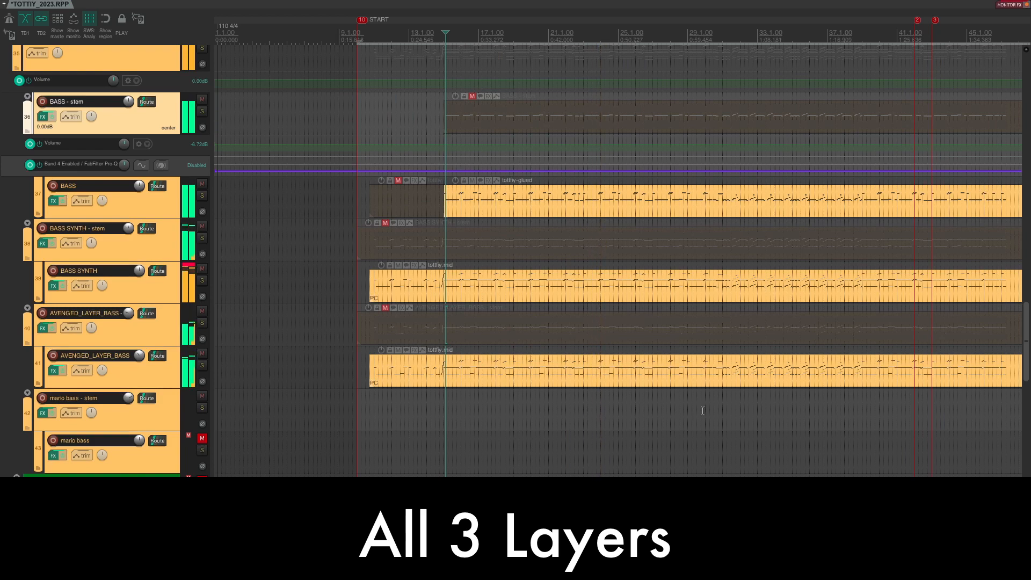
Unmute the GUITARS, BELLS - stem, END SYNTH - stem and MELO SYNTH - stem tracks.
scroll(702, 410, "up", 2)
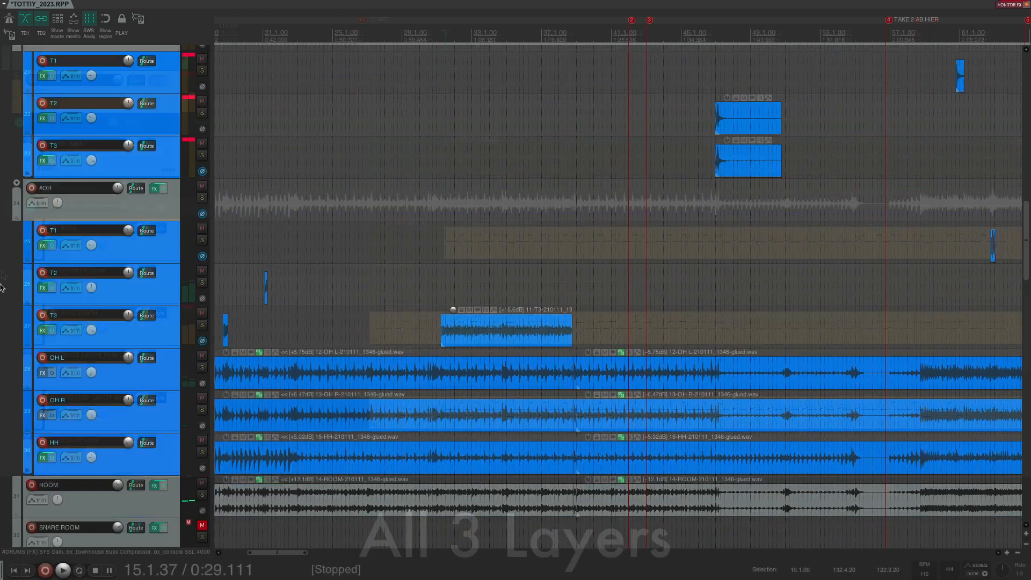
scroll(1, 288, "down", 10)
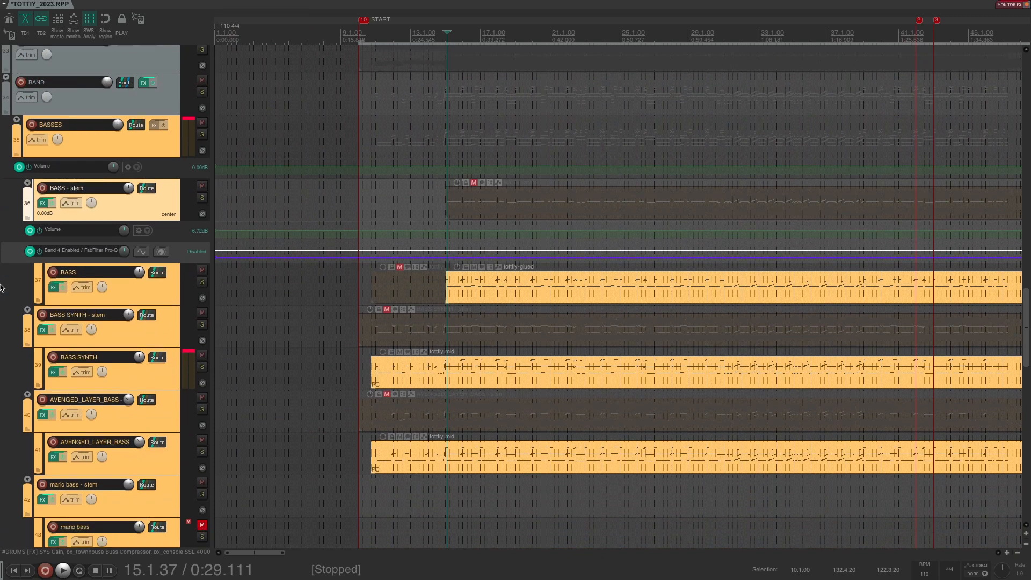
scroll(1, 289, "down", 5)
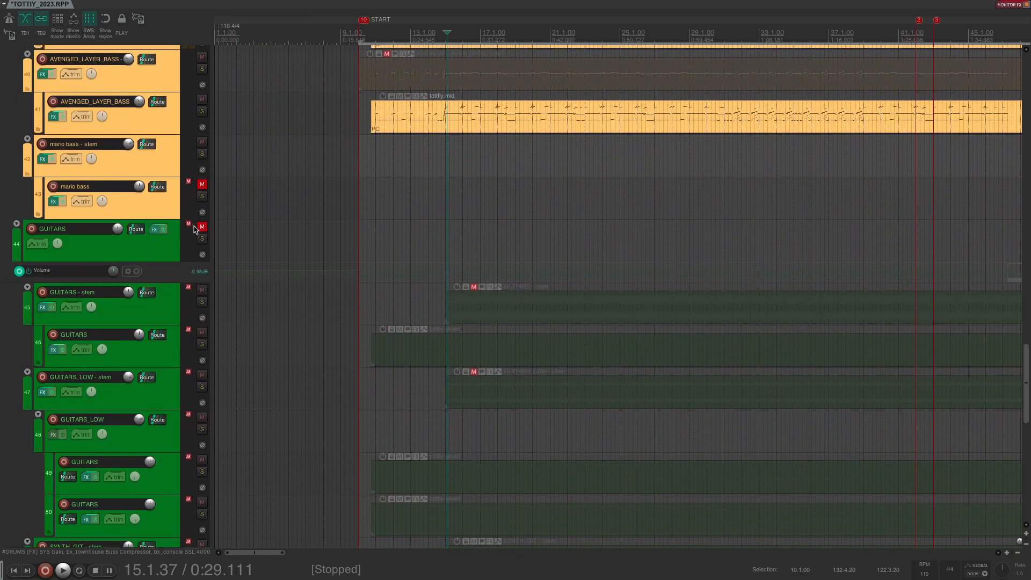
scroll(143, 251, "down", 8)
left_click(202, 242)
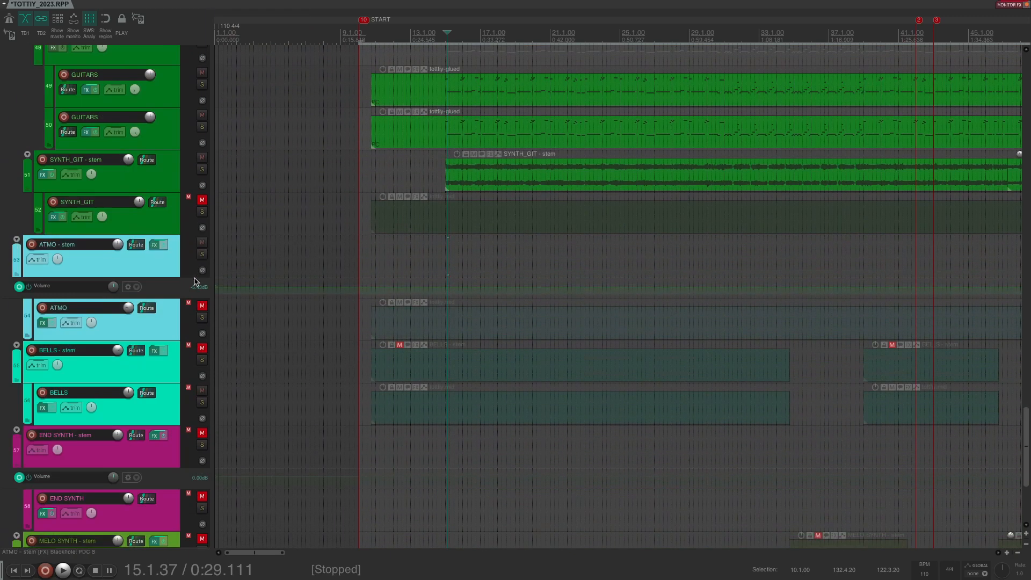
left_click(202, 347)
scroll(170, 353, "down", 5)
scroll(1, 315, "down", 3)
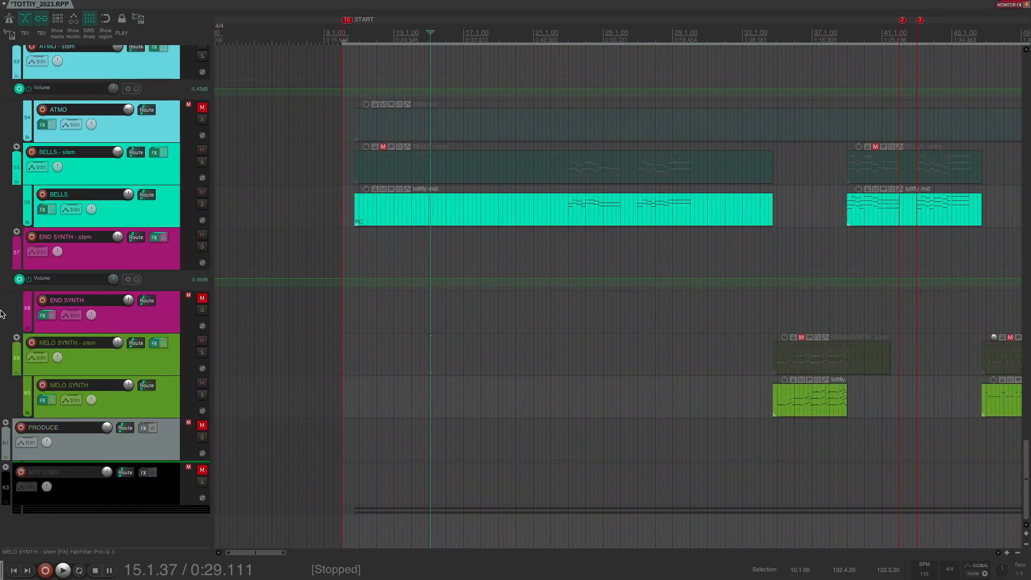
Play the basses with the other band instruments, briefly soloing the BASSES folder and unsoloing it again.
scroll(1, 314, "up", 10)
key("space")
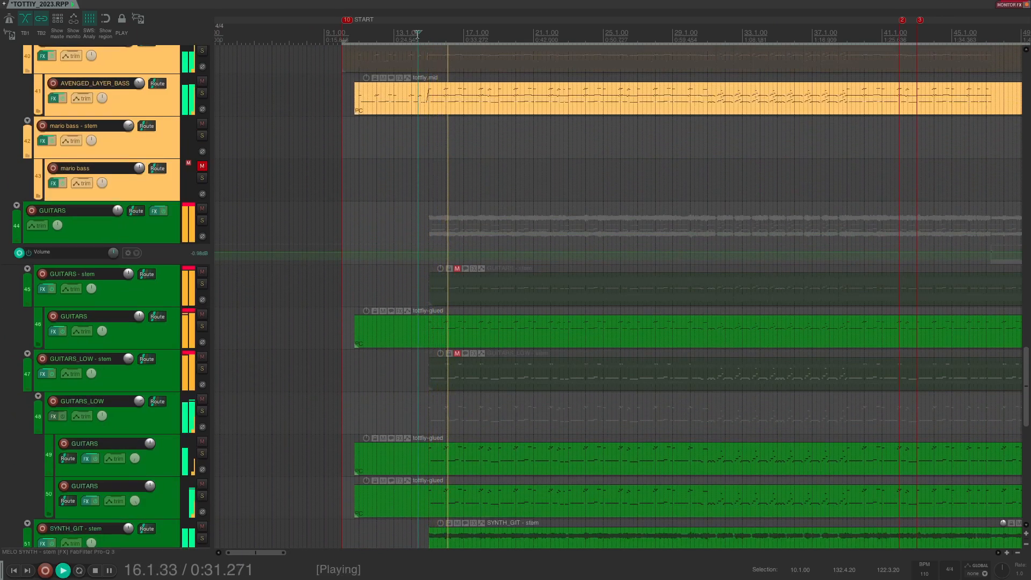
scroll(1, 220, "up", 5)
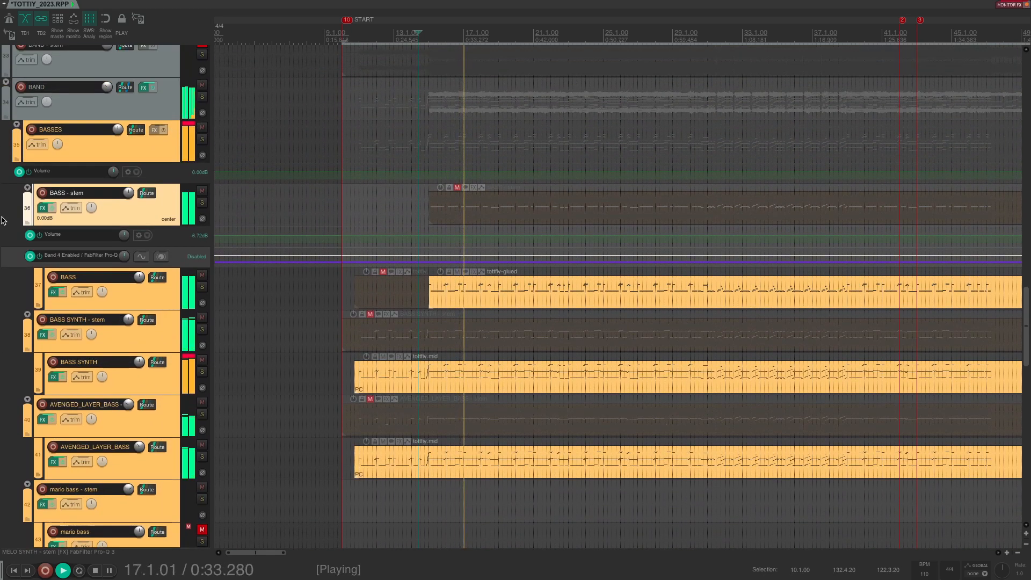
left_click(202, 140)
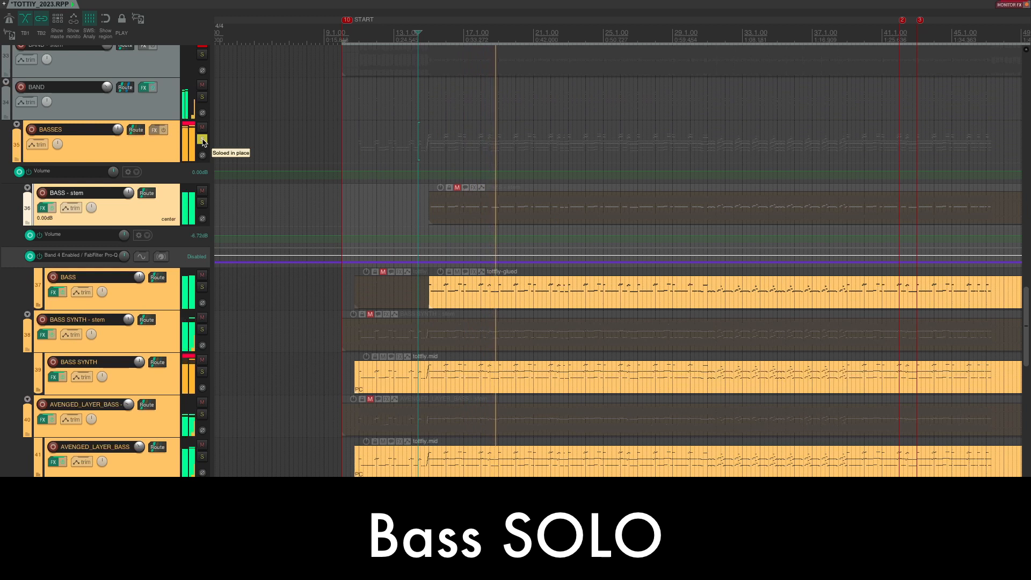
left_click(202, 141)
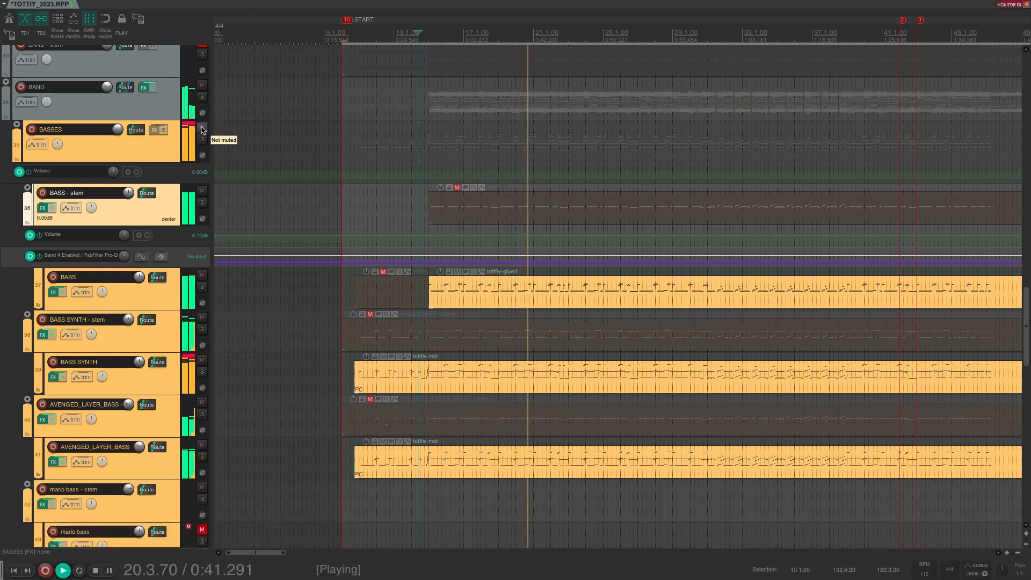
Compare the band without and with the bass by muting and unmuting the BASSES folder, and stop playback.
left_click(202, 129)
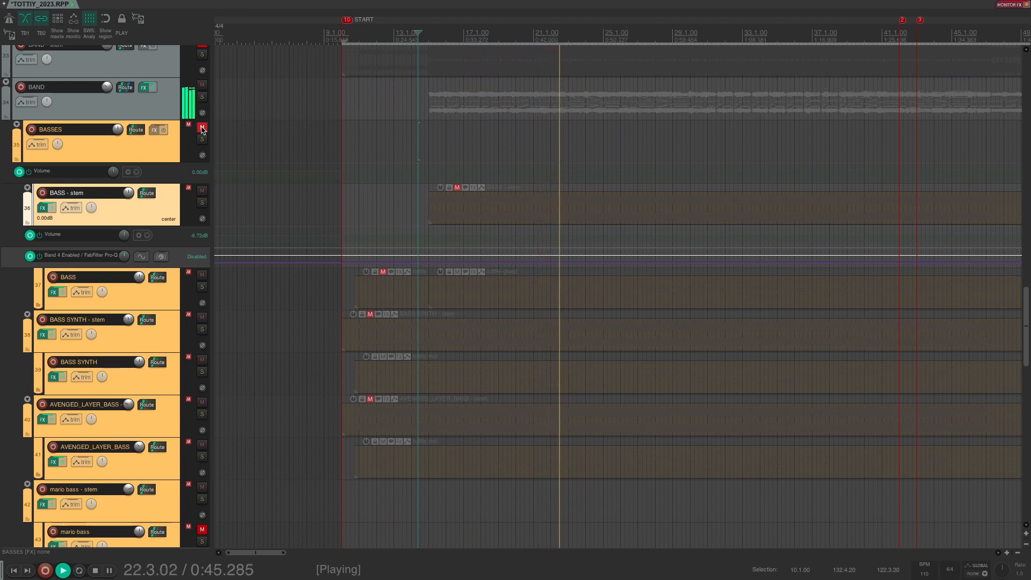
left_click(202, 130)
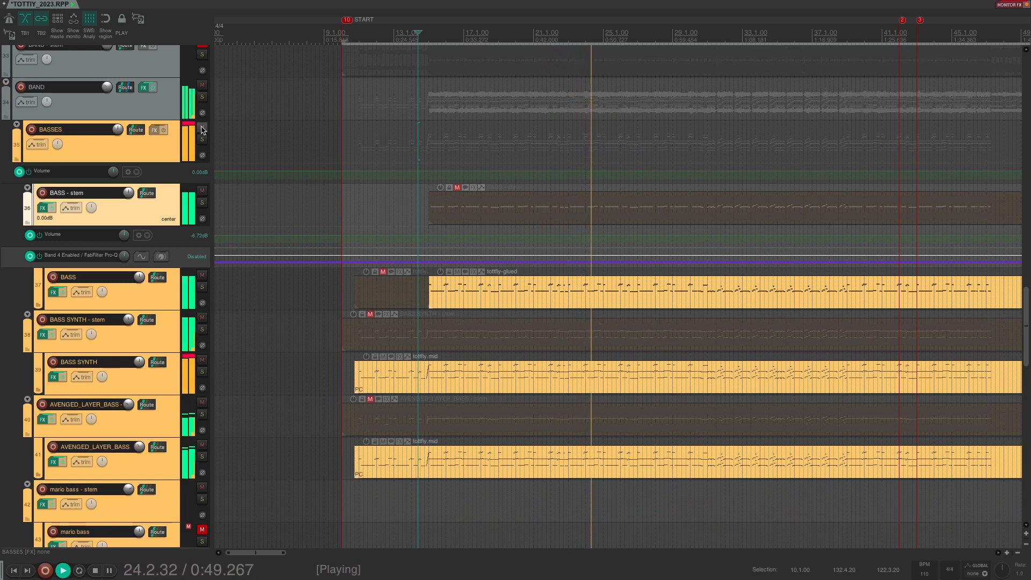
key("space")
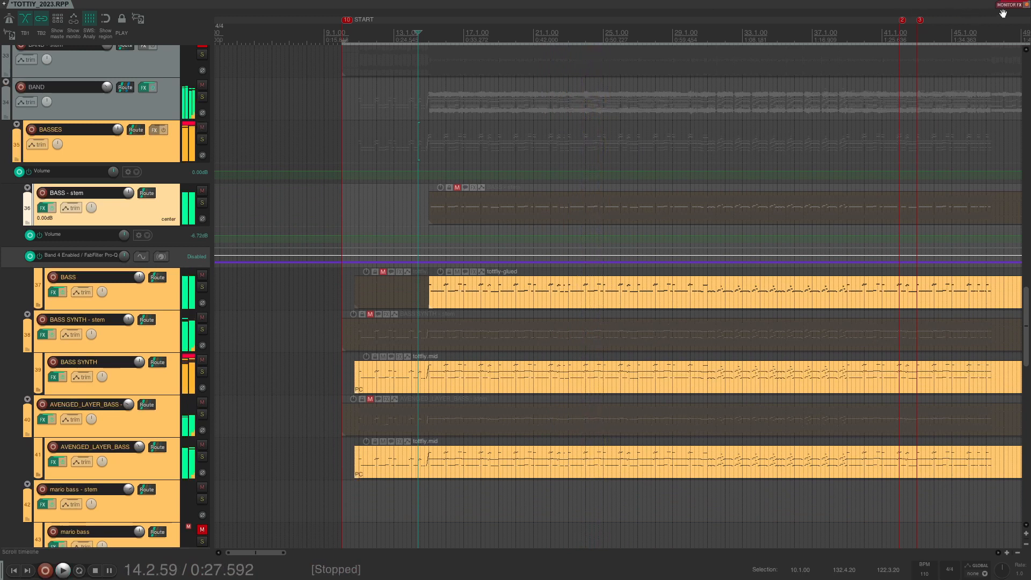